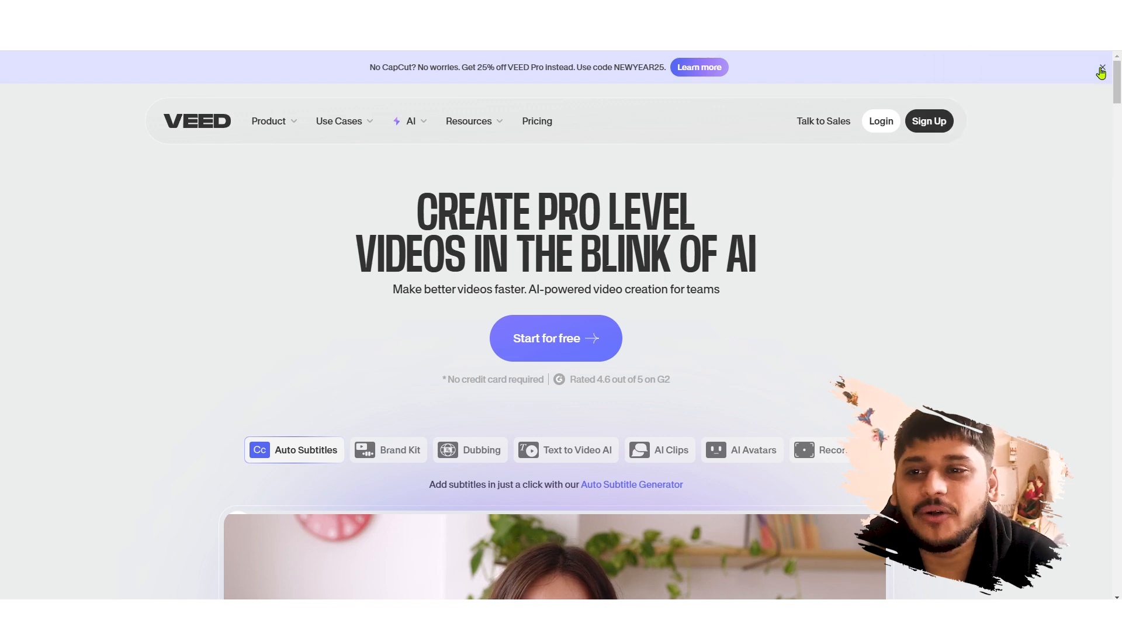
Step: Dismiss the promotional banner and look through the whole VEED homepage, from the hero section to the footer links
{"action": "left_click", "coordinate": [1101, 72]}
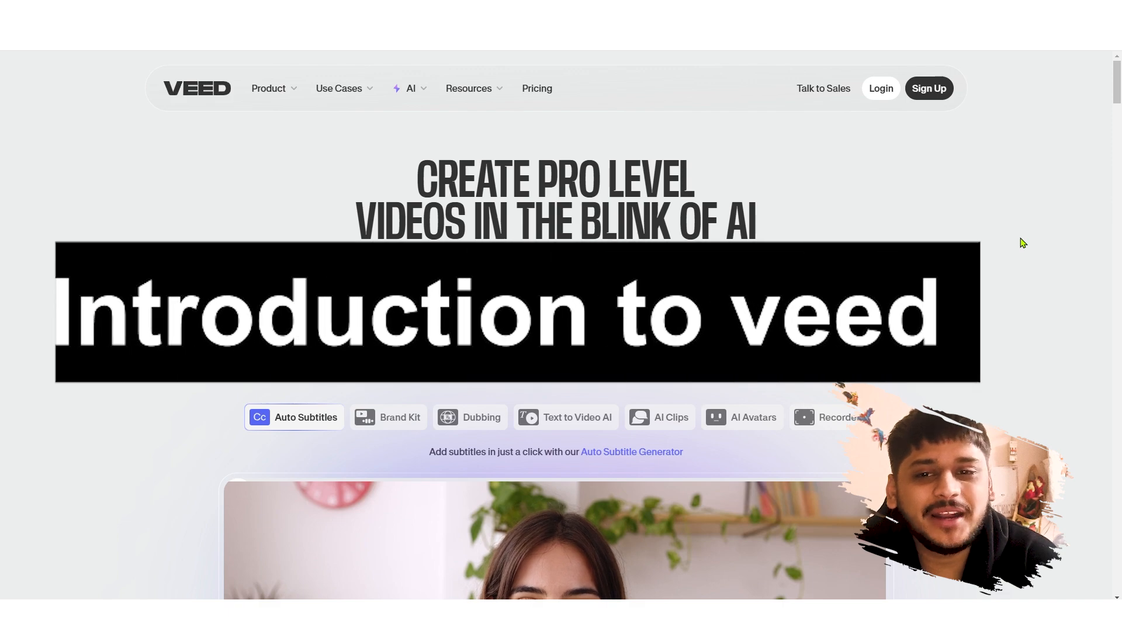
{"action": "scroll", "coordinate": [1021, 241], "scroll_direction": "down", "scroll_amount": 10}
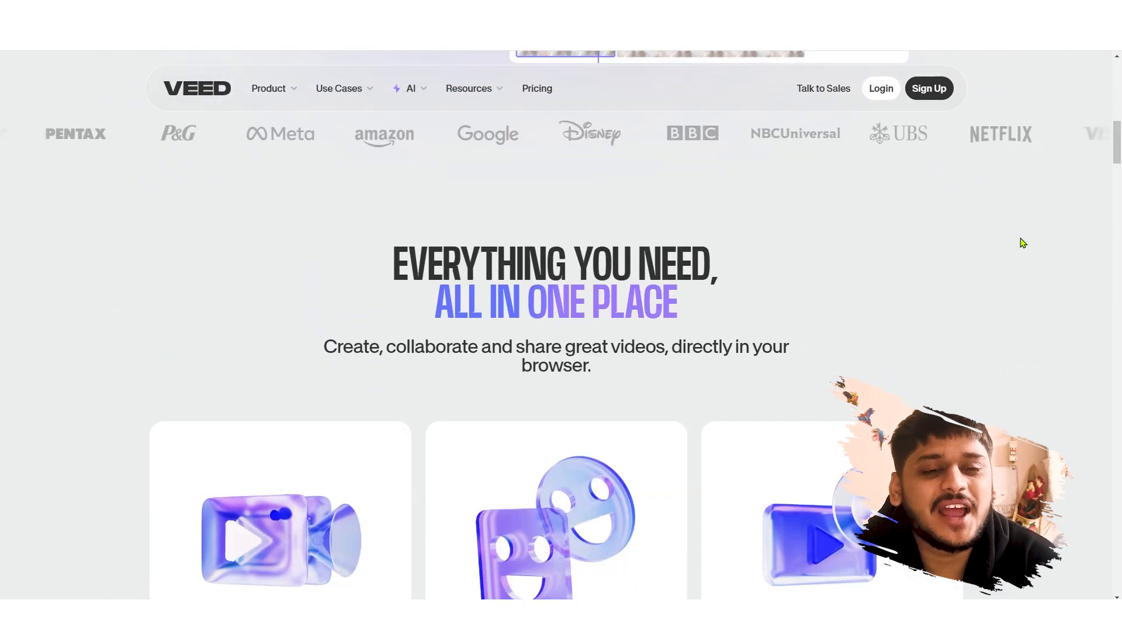
{"action": "scroll", "coordinate": [1023, 242], "scroll_direction": "down", "scroll_amount": 7}
{"action": "scroll", "coordinate": [1022, 242], "scroll_direction": "down", "scroll_amount": 8}
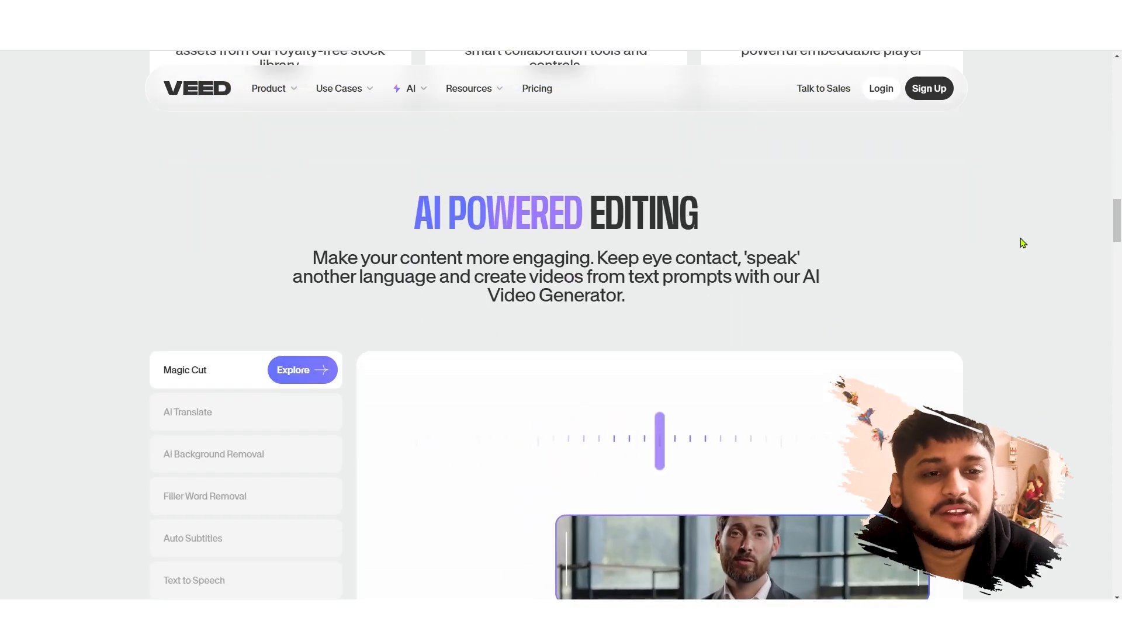
{"action": "scroll", "coordinate": [1022, 242], "scroll_direction": "down", "scroll_amount": 10}
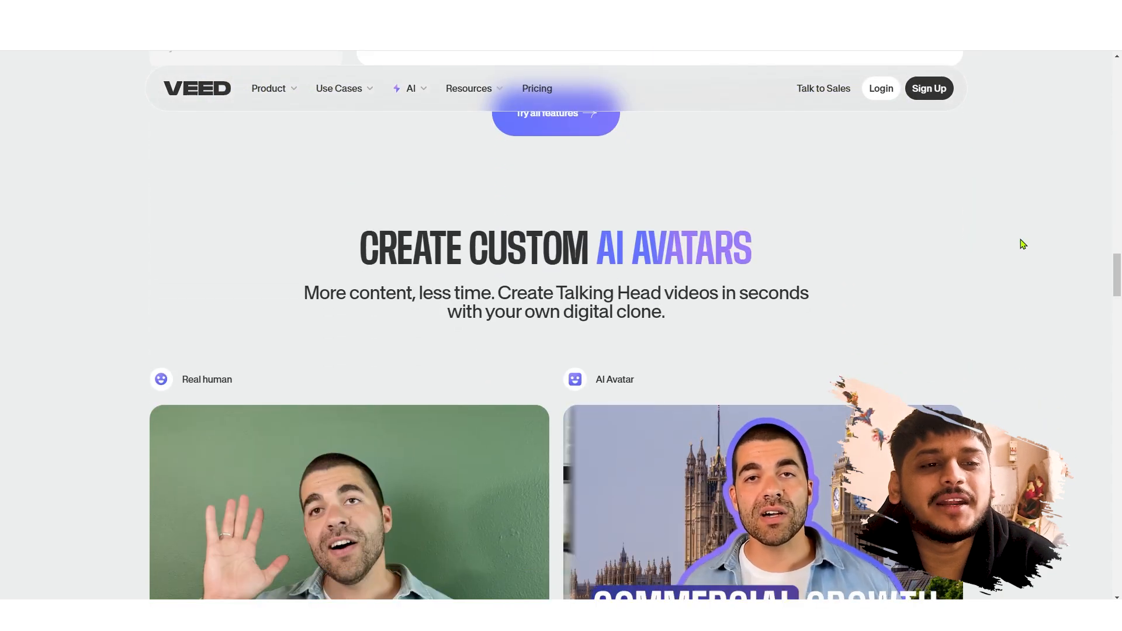
{"action": "scroll", "coordinate": [1023, 246], "scroll_direction": "down", "scroll_amount": 9}
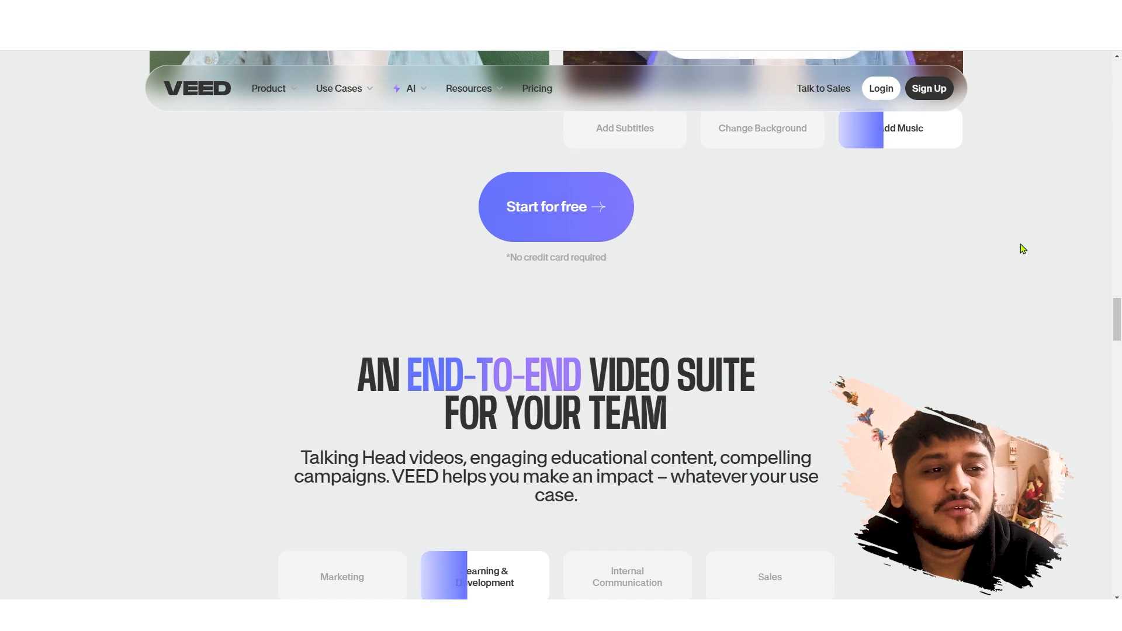
{"action": "scroll", "coordinate": [1023, 248], "scroll_direction": "down", "scroll_amount": 8}
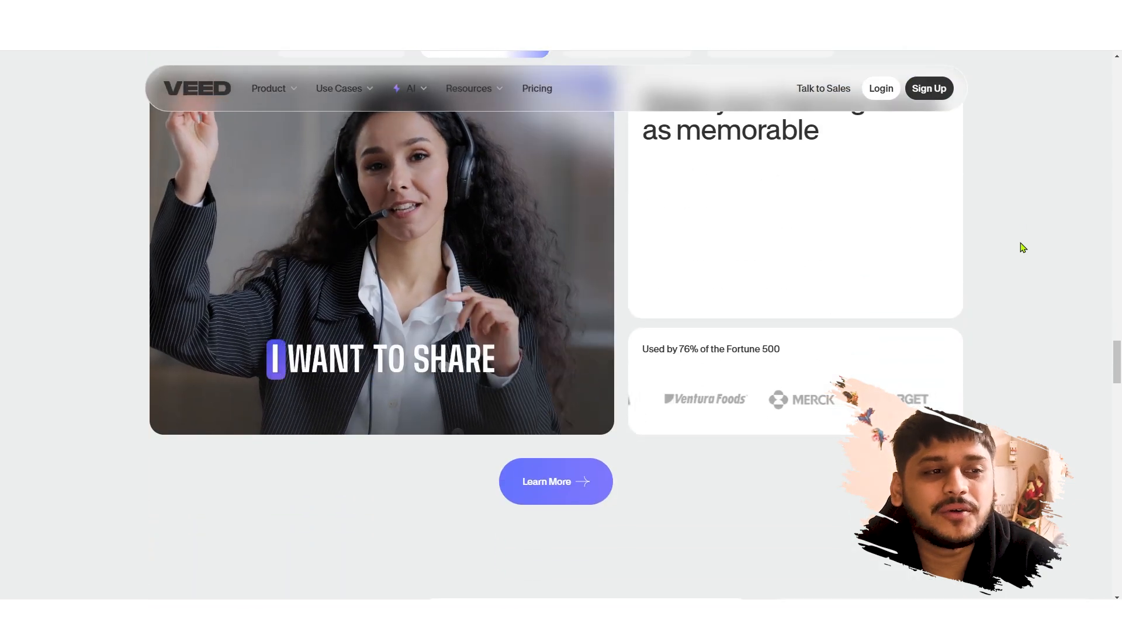
{"action": "scroll", "coordinate": [1023, 248], "scroll_direction": "down", "scroll_amount": 10}
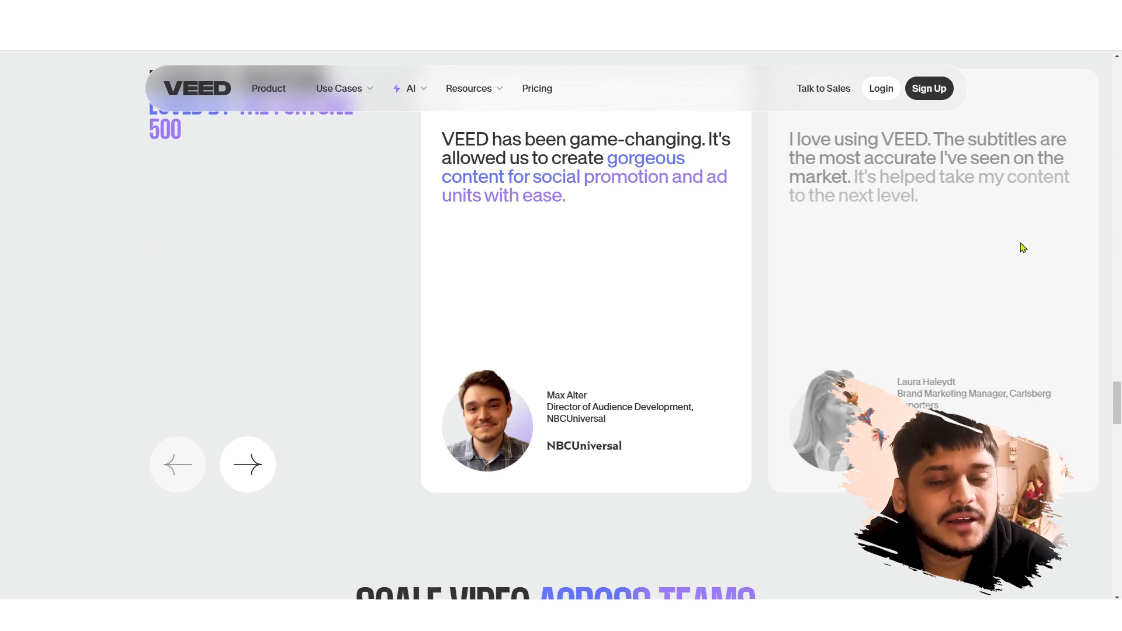
{"action": "scroll", "coordinate": [1022, 247], "scroll_direction": "down", "scroll_amount": 8}
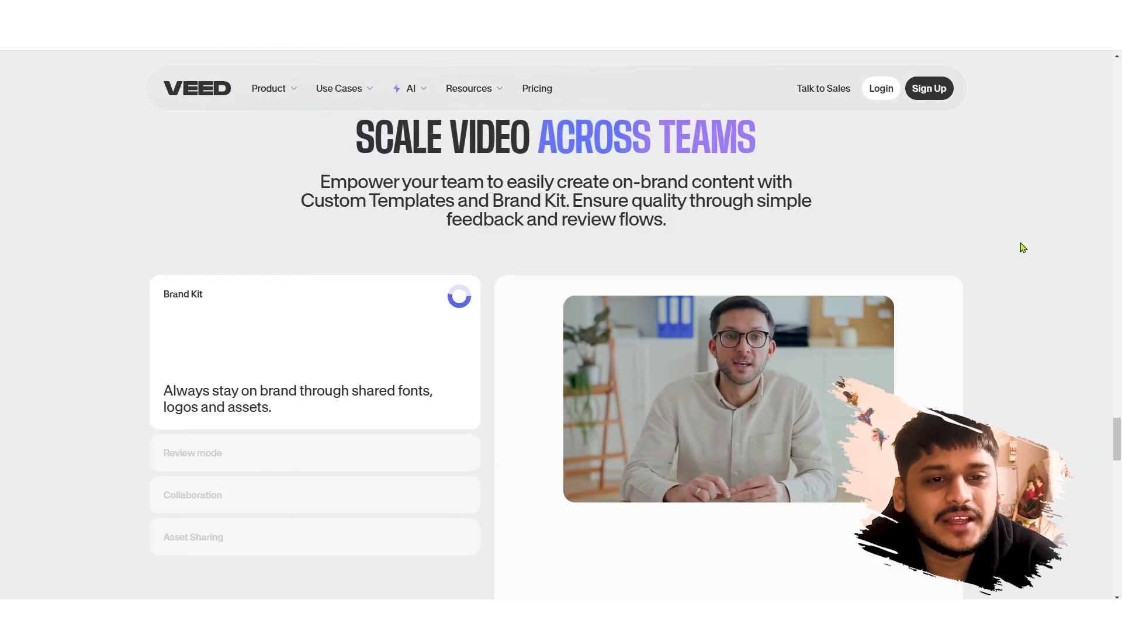
{"action": "scroll", "coordinate": [1023, 248], "scroll_direction": "down", "scroll_amount": 10}
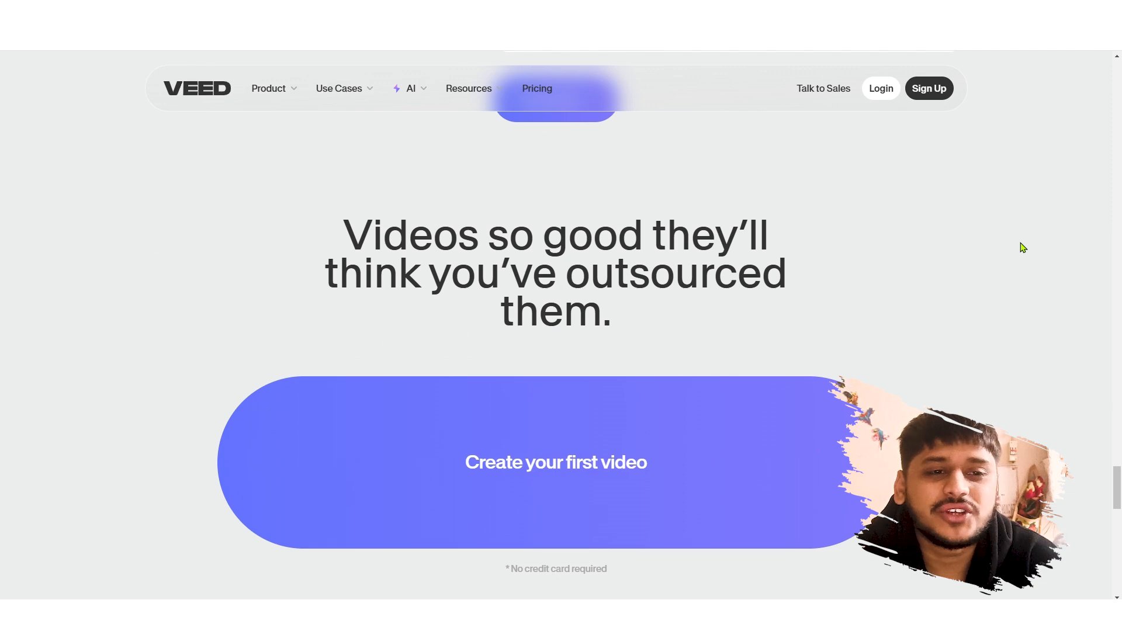
{"action": "scroll", "coordinate": [1022, 248], "scroll_direction": "down", "scroll_amount": 10}
{"action": "scroll", "coordinate": [1023, 248], "scroll_direction": "down", "scroll_amount": 8}
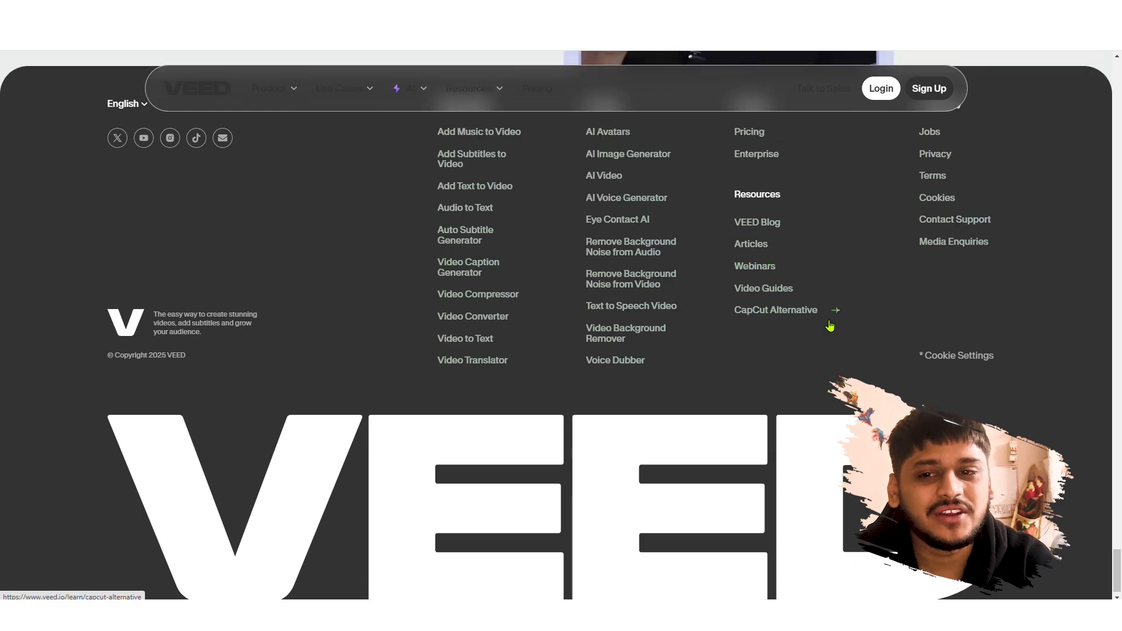
{"action": "scroll", "coordinate": [829, 321], "scroll_direction": "up", "scroll_amount": 15}
{"action": "scroll", "coordinate": [830, 319], "scroll_direction": "up", "scroll_amount": 15}
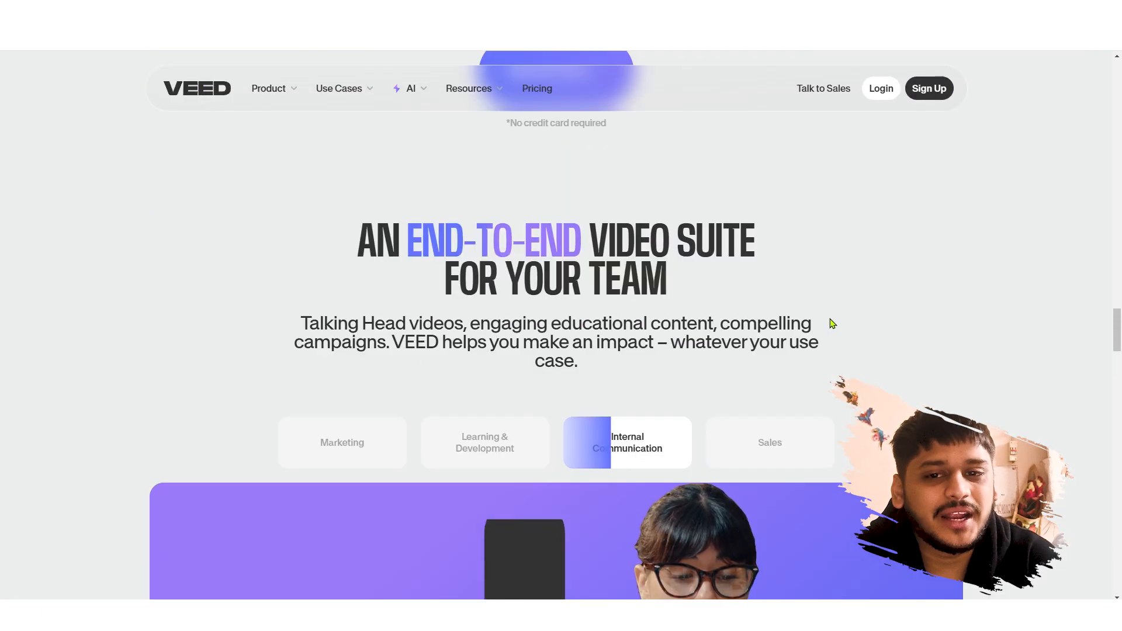
{"action": "scroll", "coordinate": [832, 317], "scroll_direction": "up", "scroll_amount": 10}
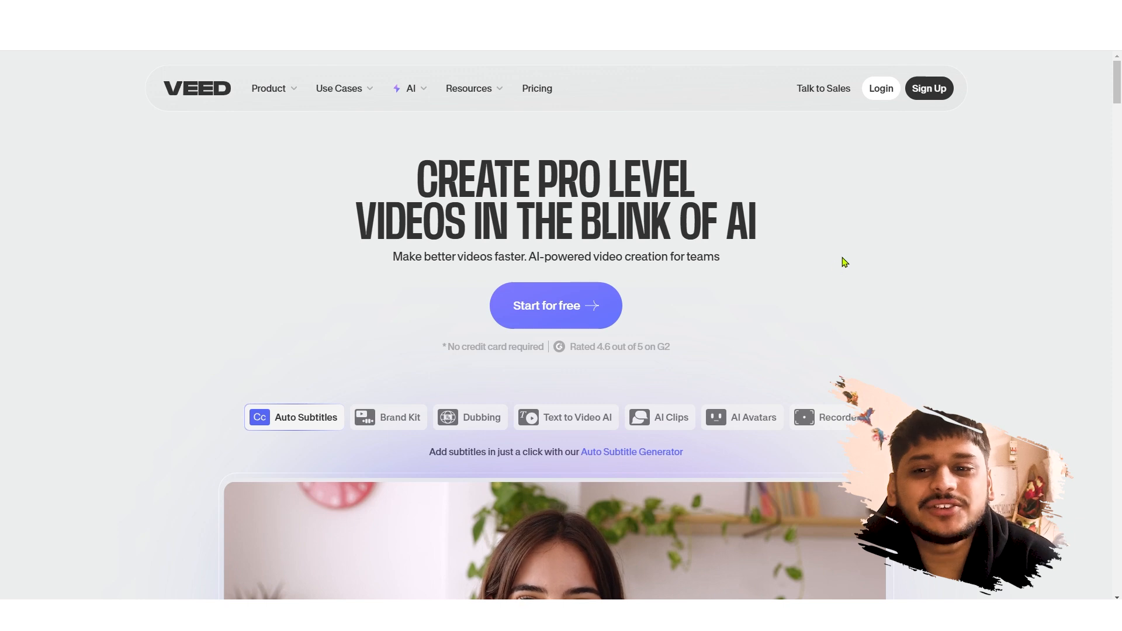
Step: Log in to the VEED account and look through the template library's categories
{"action": "left_click", "coordinate": [883, 93]}
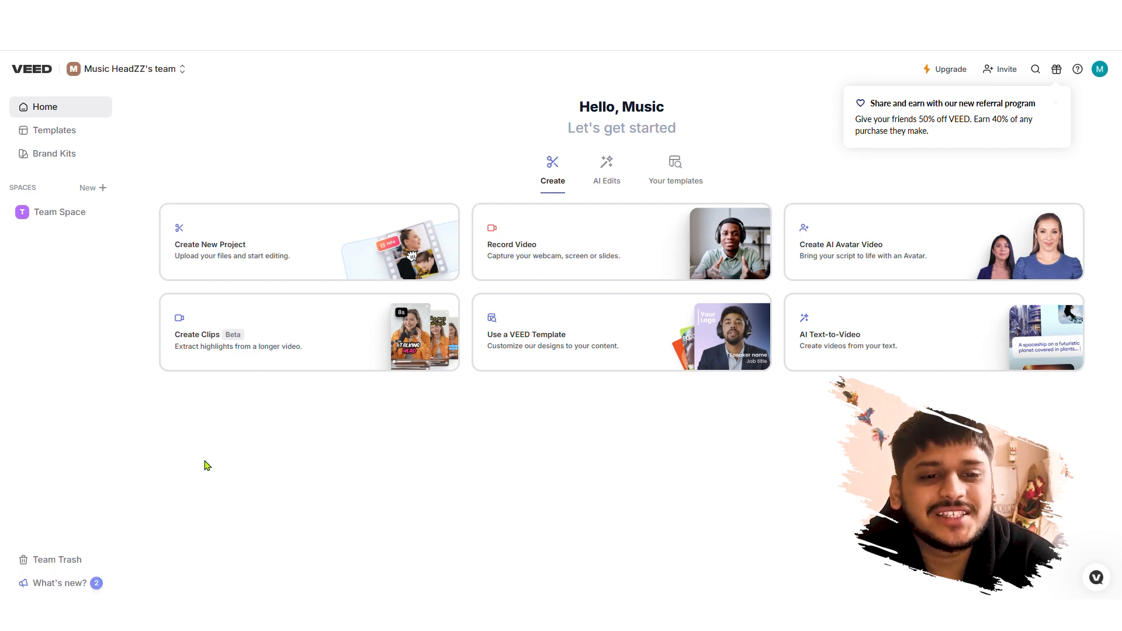
{"action": "left_click", "coordinate": [24, 137]}
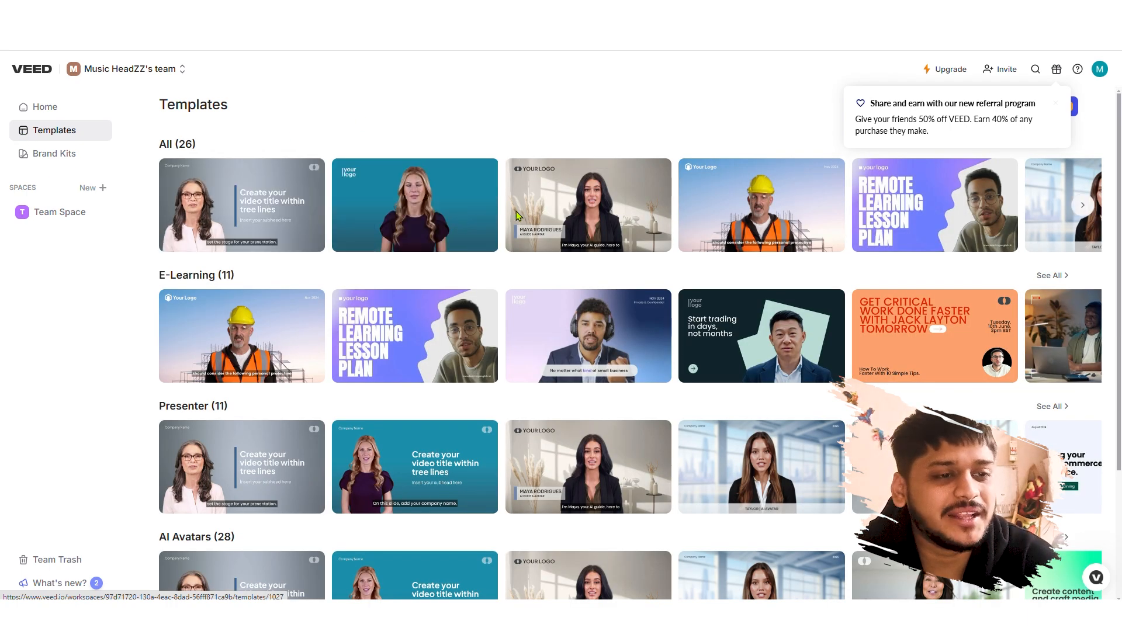
{"action": "scroll", "coordinate": [812, 225], "scroll_direction": "down", "scroll_amount": 1}
{"action": "scroll", "coordinate": [814, 229], "scroll_direction": "down", "scroll_amount": 2}
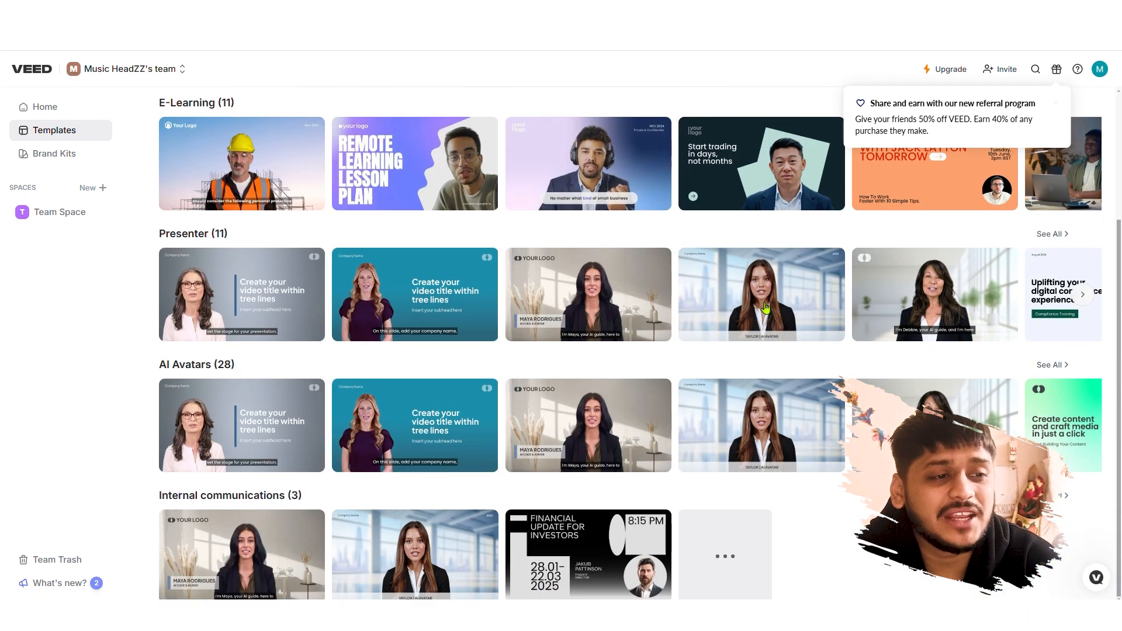
{"action": "scroll", "coordinate": [666, 363], "scroll_direction": "up", "scroll_amount": 3}
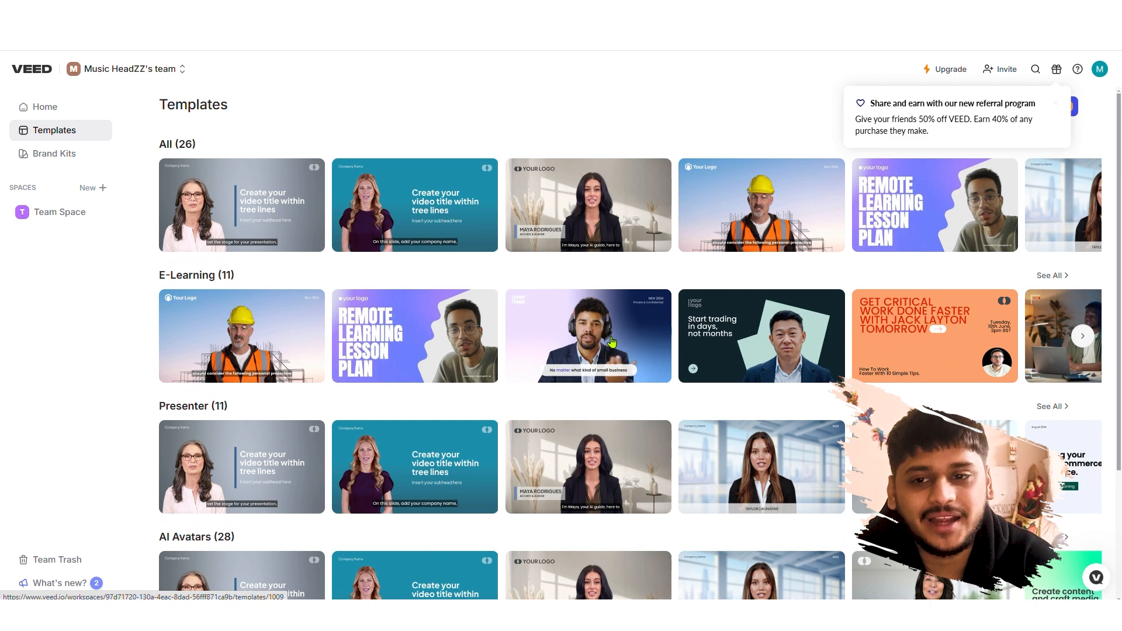
Step: View the brand kits and the team space, and return to the home page
{"action": "left_click", "coordinate": [69, 153]}
{"action": "left_click", "coordinate": [73, 217]}
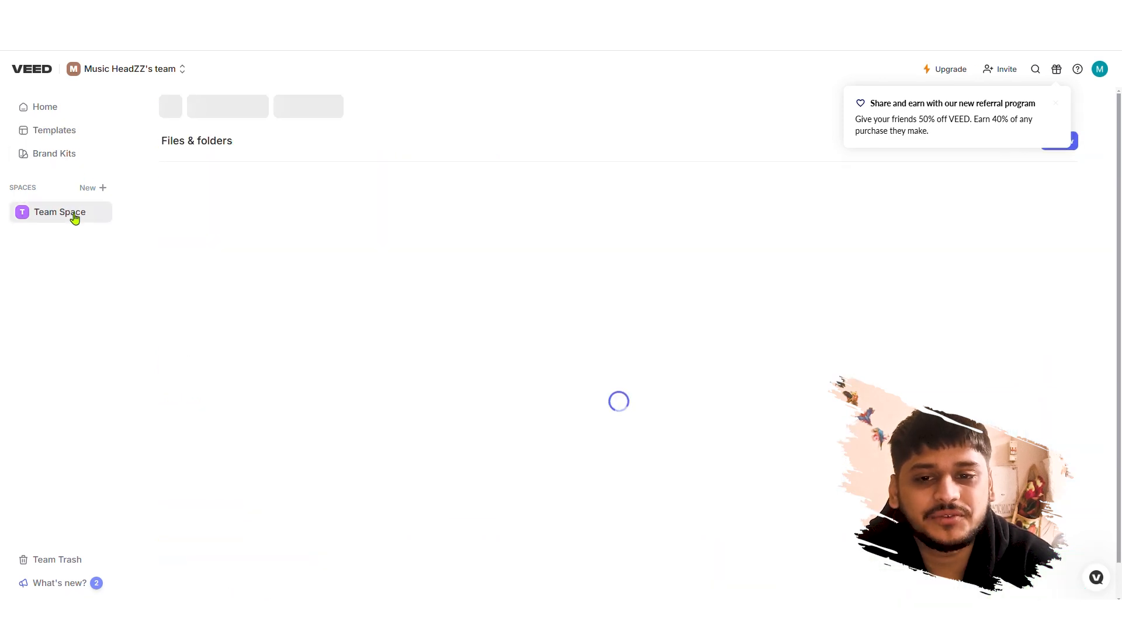
{"action": "left_click", "coordinate": [53, 109]}
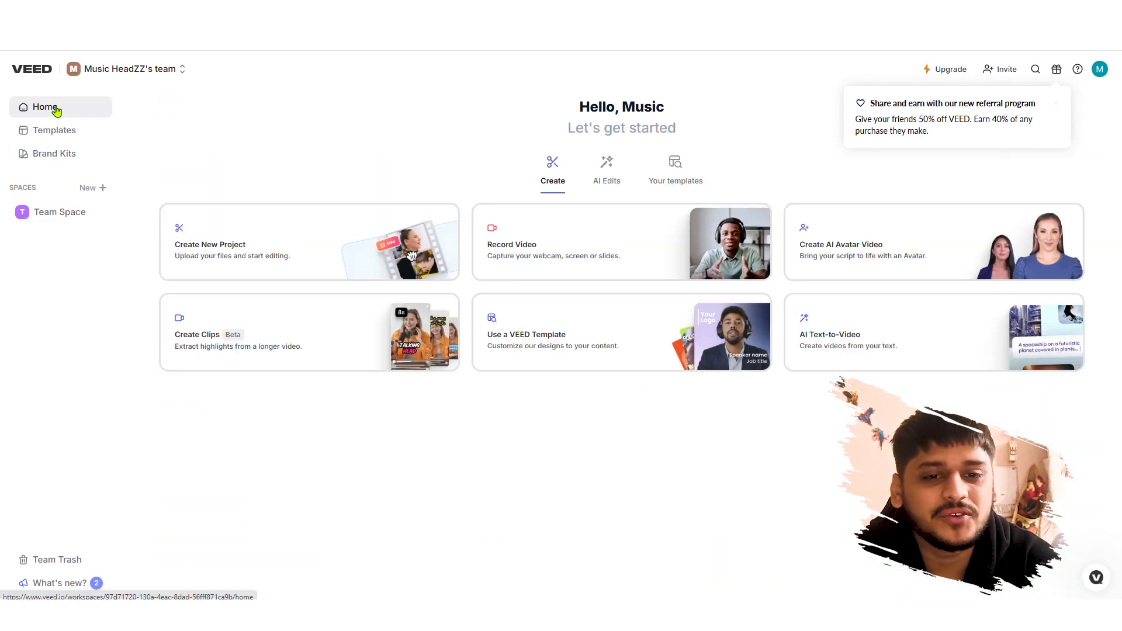
Step: Review the Lite, Pro and Enterprise upgrade plans and close the plan overview
{"action": "left_click", "coordinate": [935, 69]}
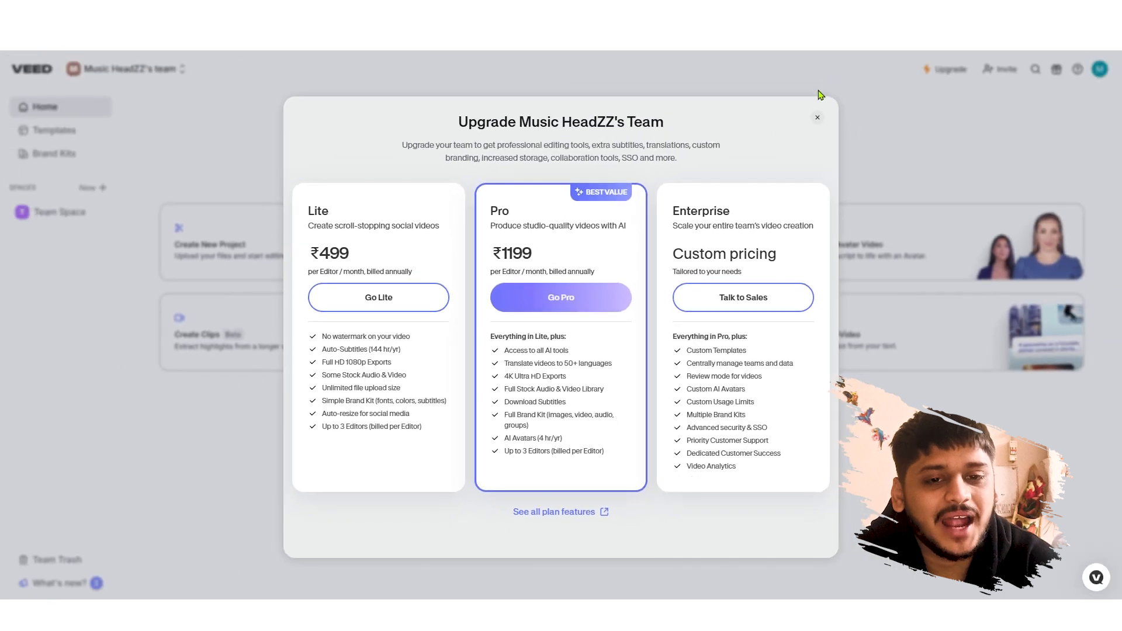
{"action": "left_click", "coordinate": [817, 116]}
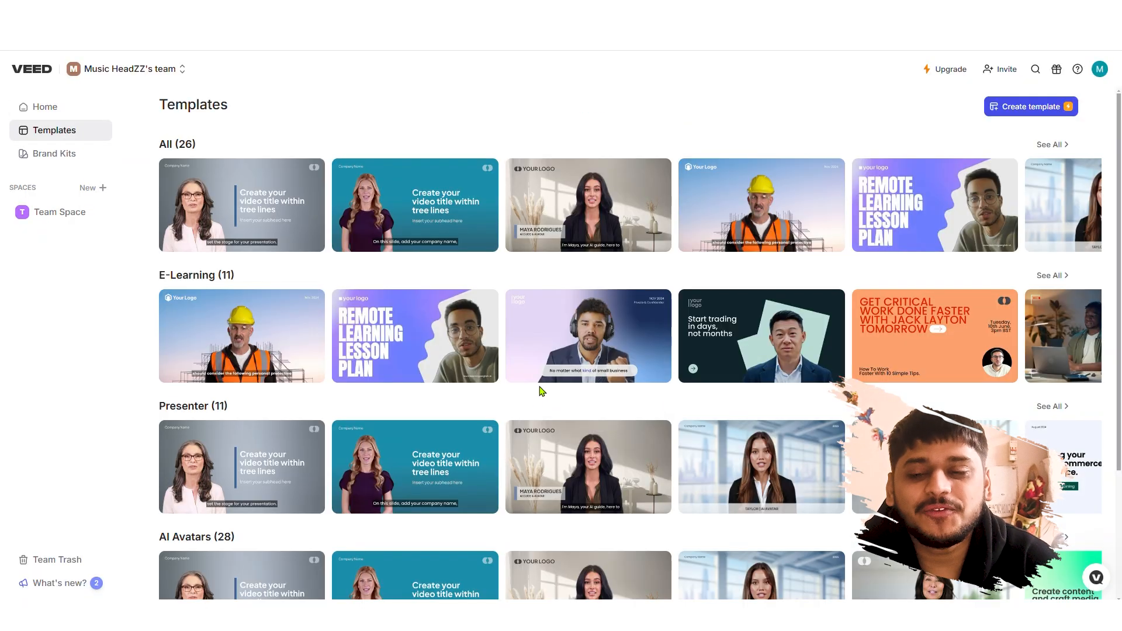
Step: Start editing the E-Learning template "Scale Your Small Business"
{"action": "left_click", "coordinate": [592, 358]}
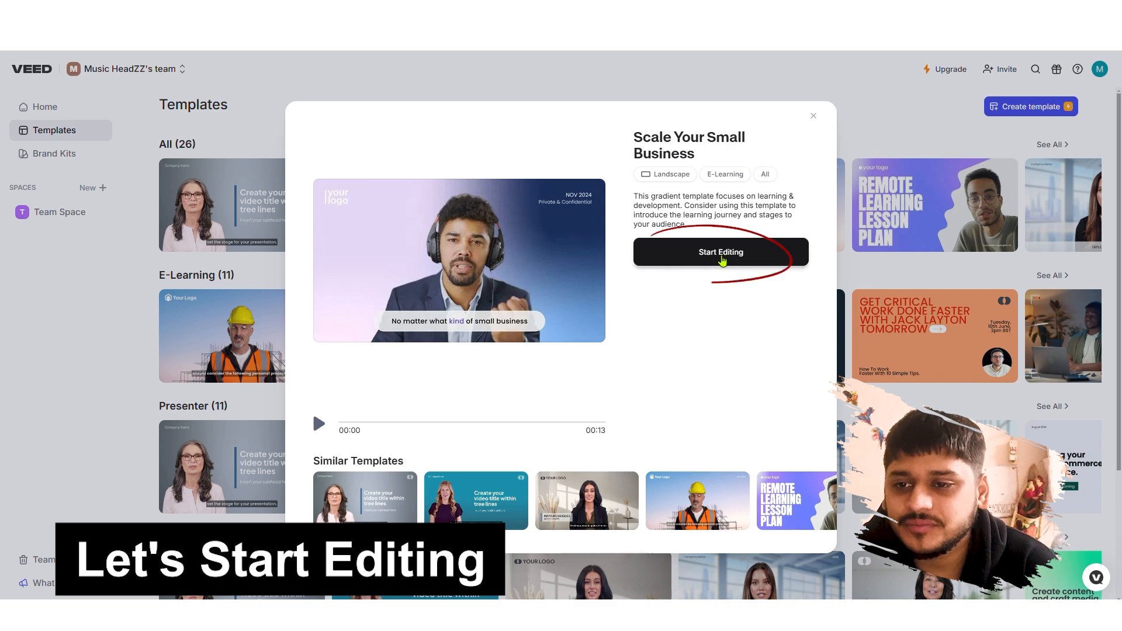
{"action": "left_click", "coordinate": [722, 258]}
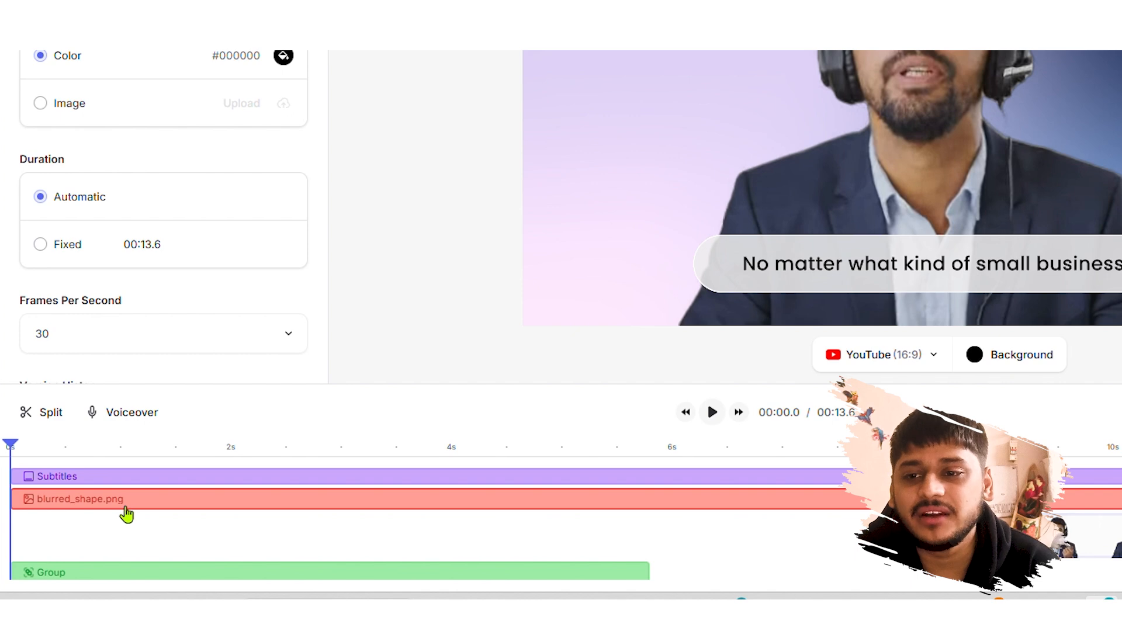
Step: Inspect the timeline layers blurred_shape.png, the presenter clip, gradient_background.png and the Young Rich Pixies - Sunday.mp3 music track
{"action": "left_click", "coordinate": [126, 513]}
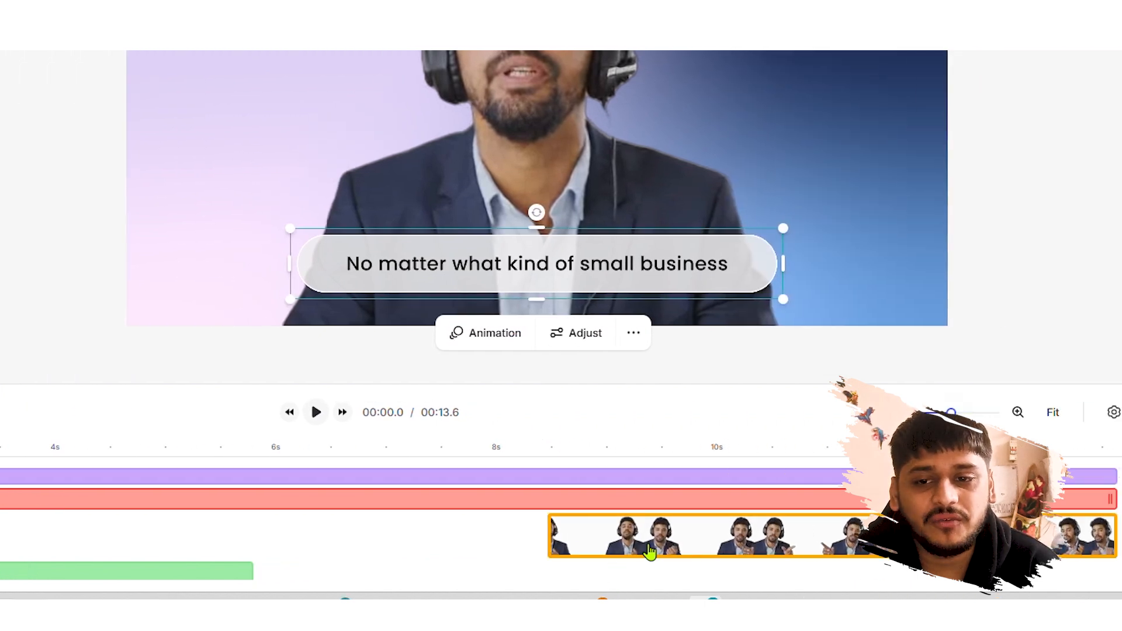
{"action": "left_click", "coordinate": [650, 551]}
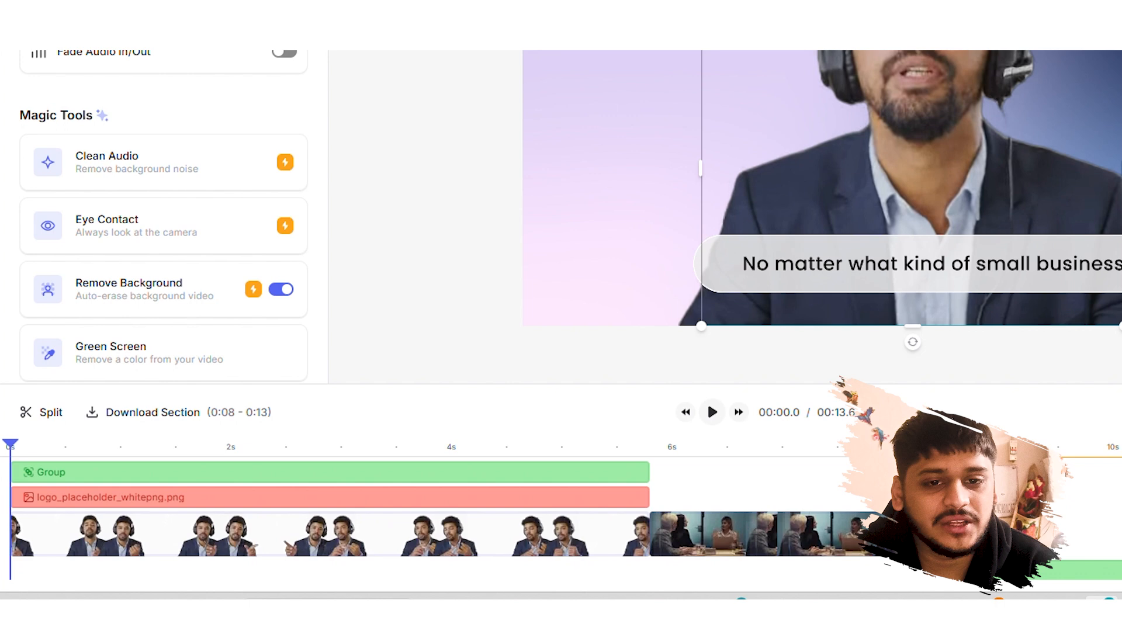
{"action": "scroll", "coordinate": [409, 514], "scroll_direction": "down", "scroll_amount": 3}
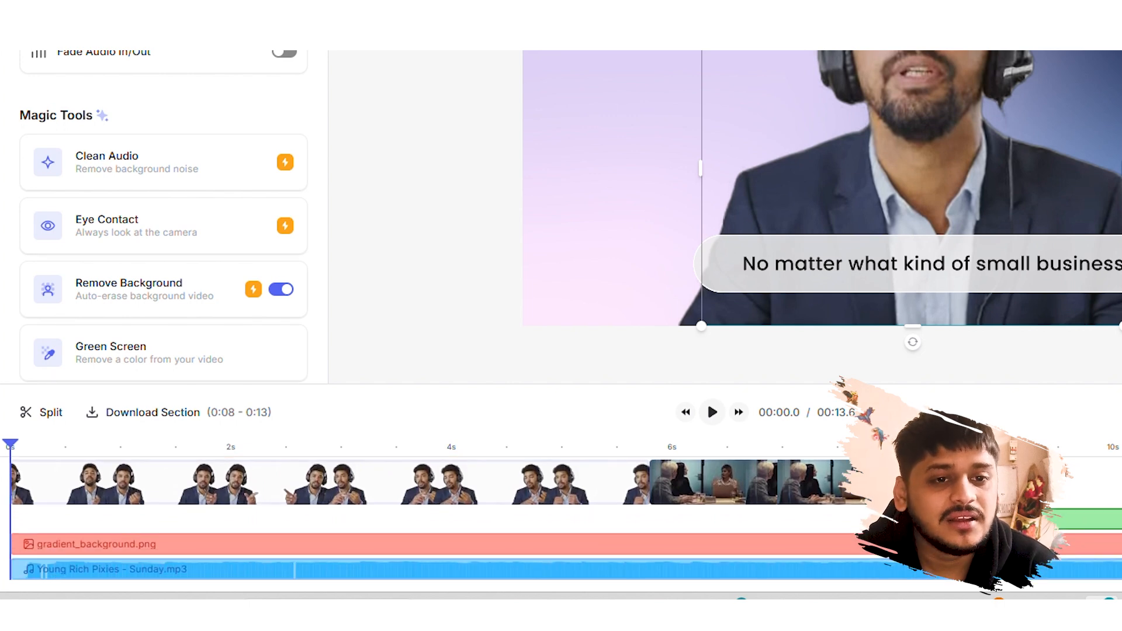
{"action": "left_click", "coordinate": [201, 545]}
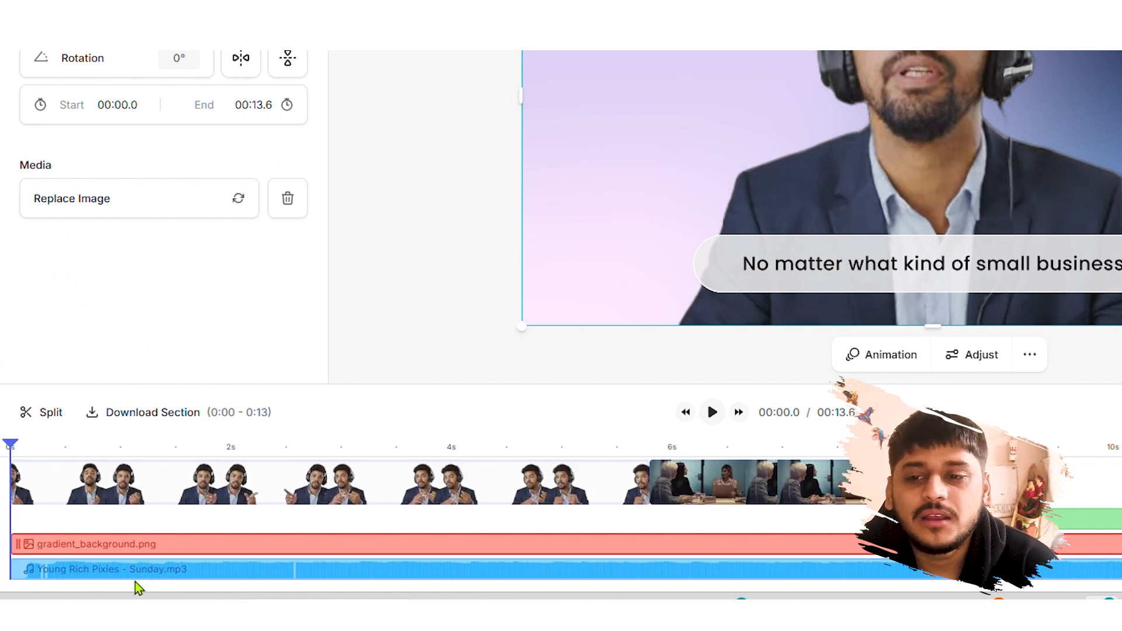
{"action": "left_click", "coordinate": [187, 575]}
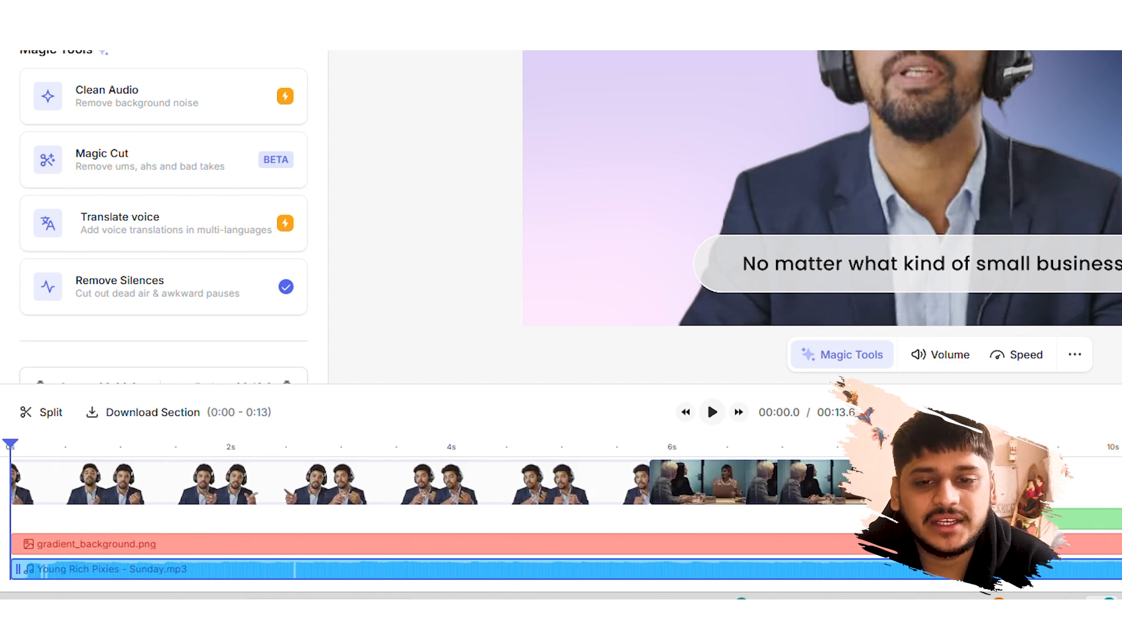
{"action": "scroll", "coordinate": [561, 518], "scroll_direction": "up", "scroll_amount": 3}
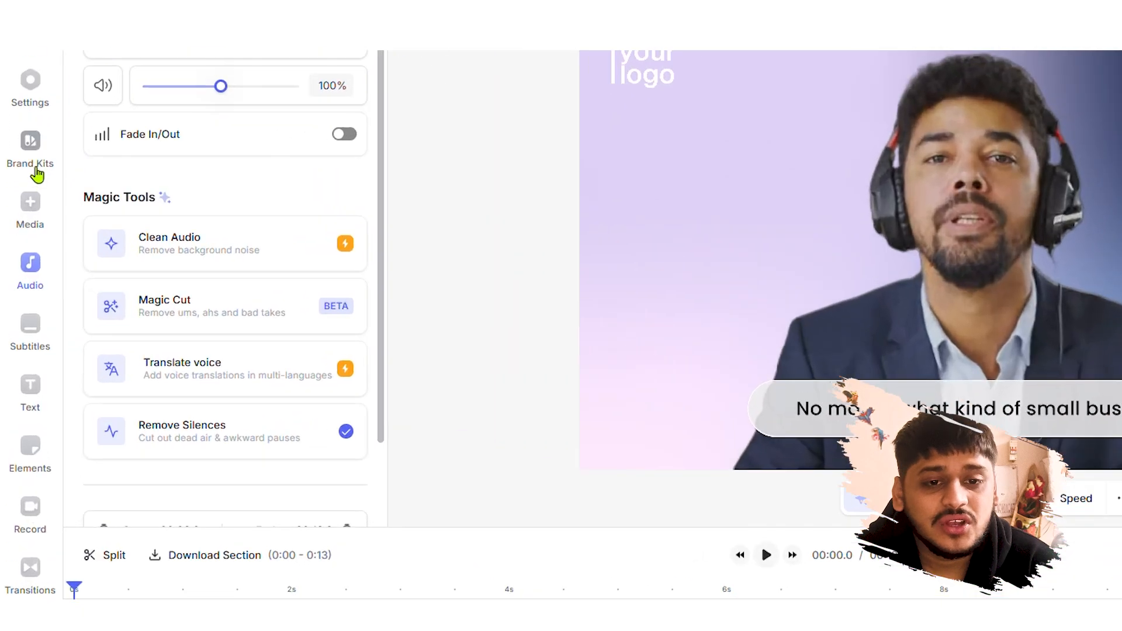
Step: Look through the editor's settings, brand kits, media, audio, subtitles, text, elements and transitions options
{"action": "left_click", "coordinate": [34, 99]}
{"action": "left_click", "coordinate": [33, 155]}
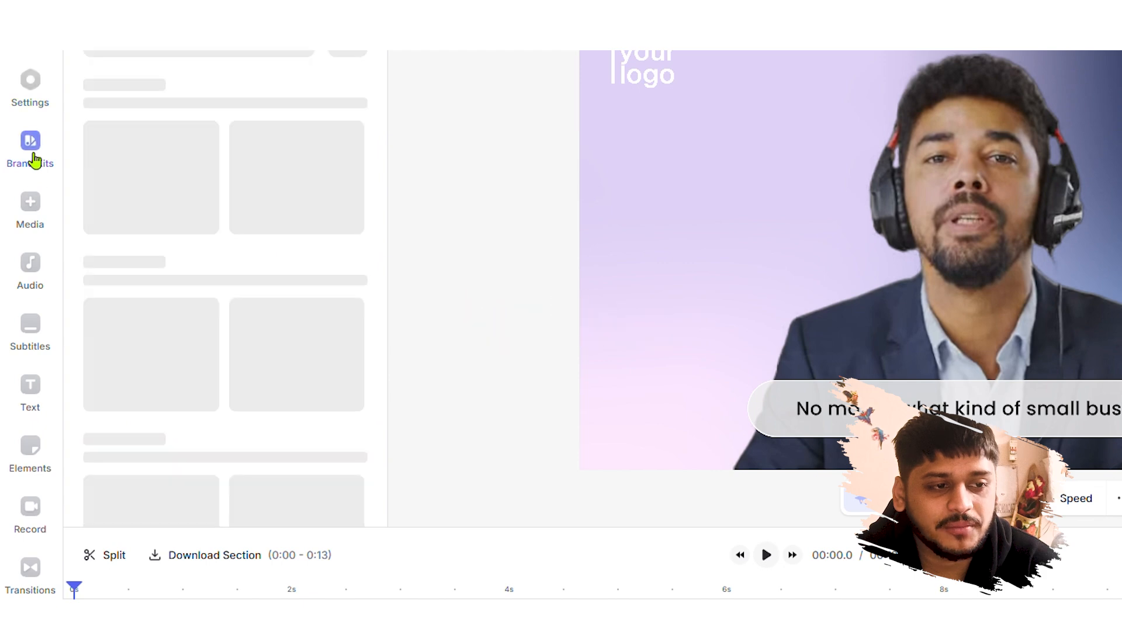
{"action": "left_click", "coordinate": [33, 221]}
{"action": "left_click", "coordinate": [36, 277]}
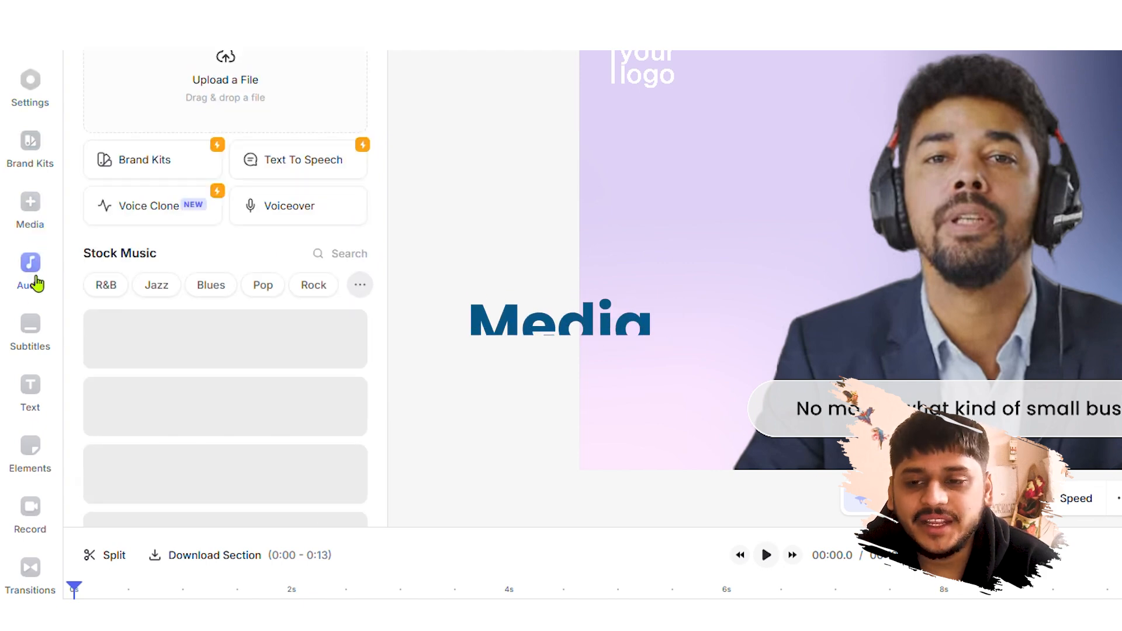
{"action": "left_click", "coordinate": [37, 342]}
{"action": "left_click", "coordinate": [31, 402]}
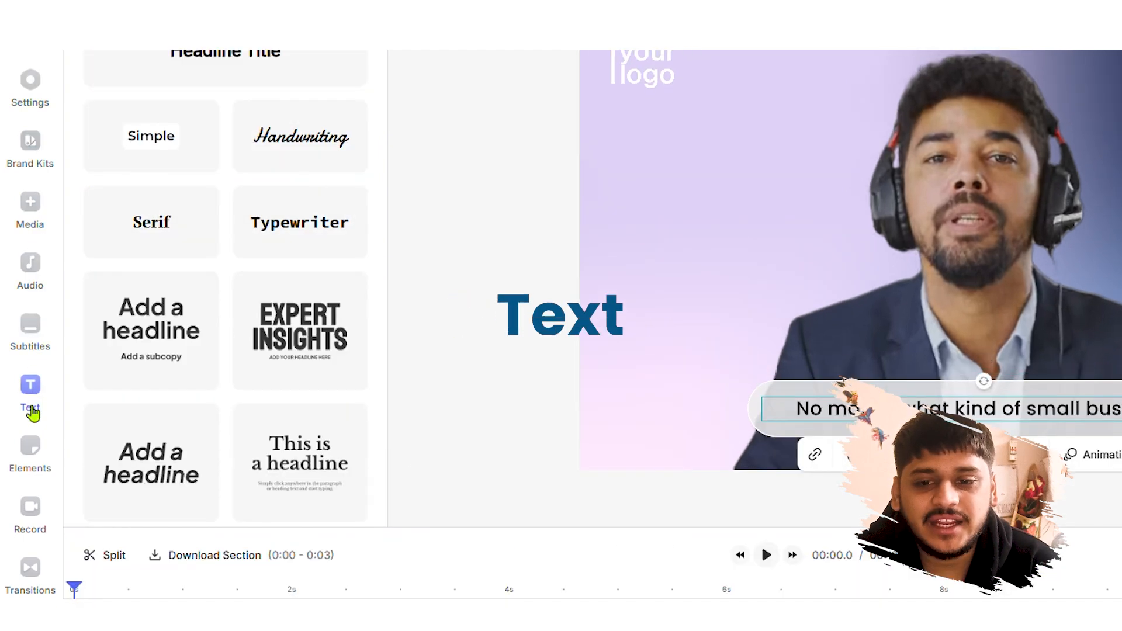
{"action": "left_click", "coordinate": [33, 462]}
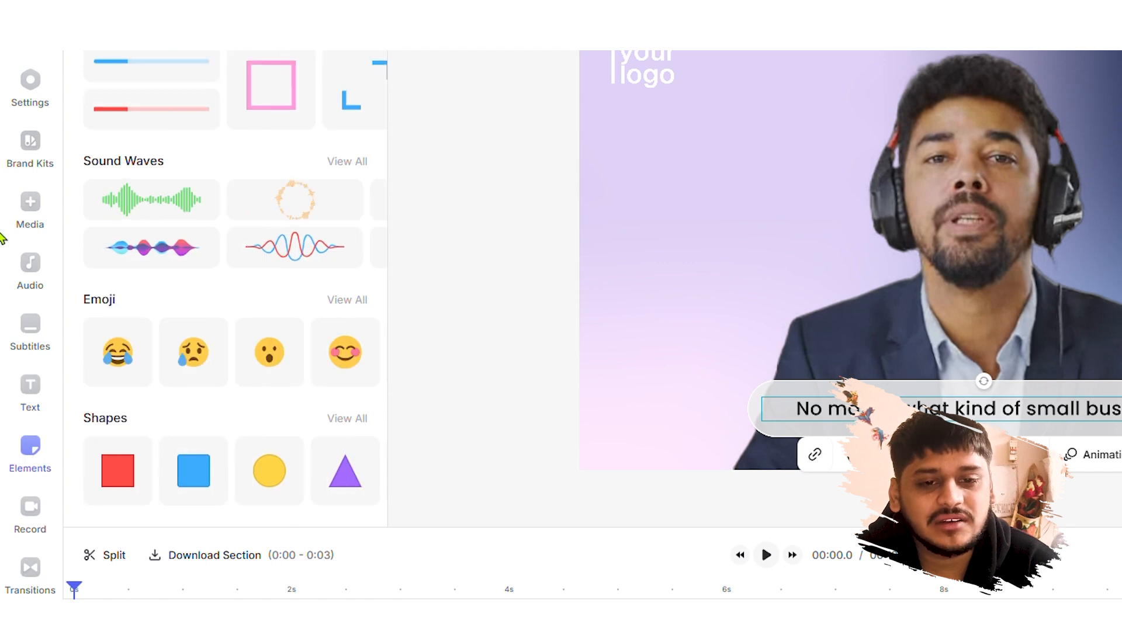
{"action": "left_click", "coordinate": [31, 564]}
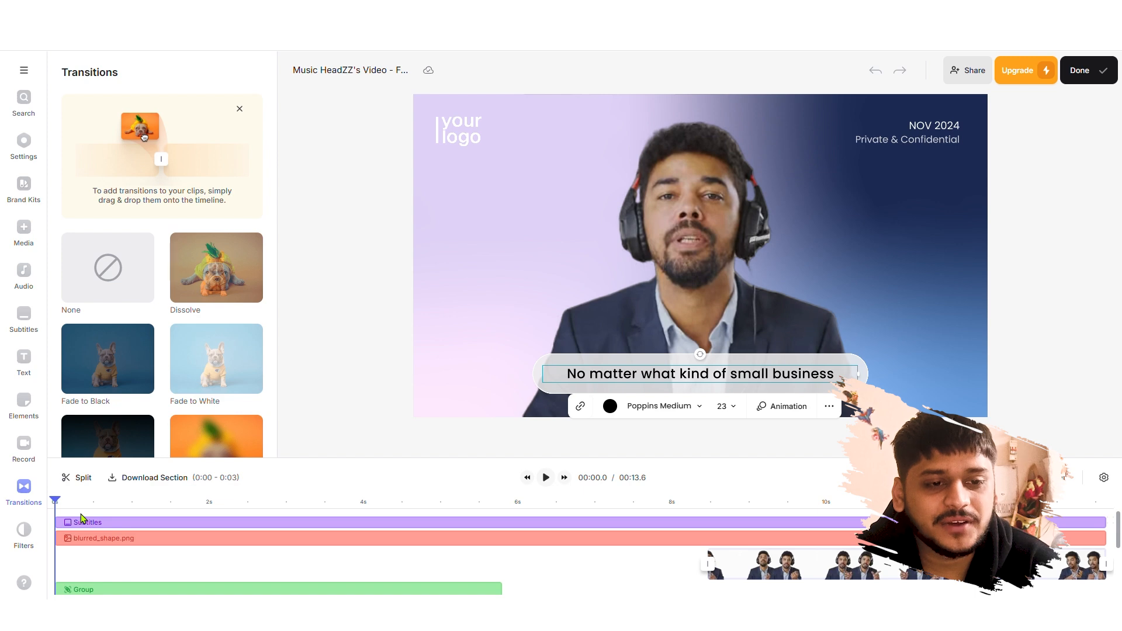
Step: Replace the "your logo" placeholder image with the GC logo youtube 98 x 98-01.png file and open the logo's animation options
{"action": "left_click", "coordinate": [462, 130]}
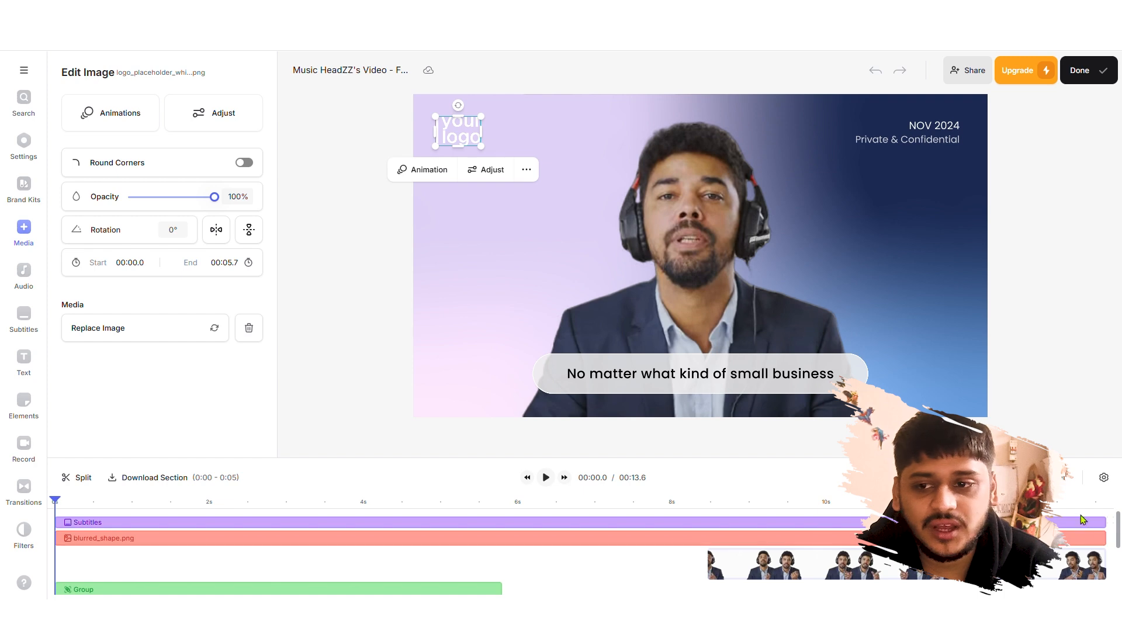
{"action": "scroll", "coordinate": [1118, 537], "scroll_direction": "down", "scroll_amount": 3}
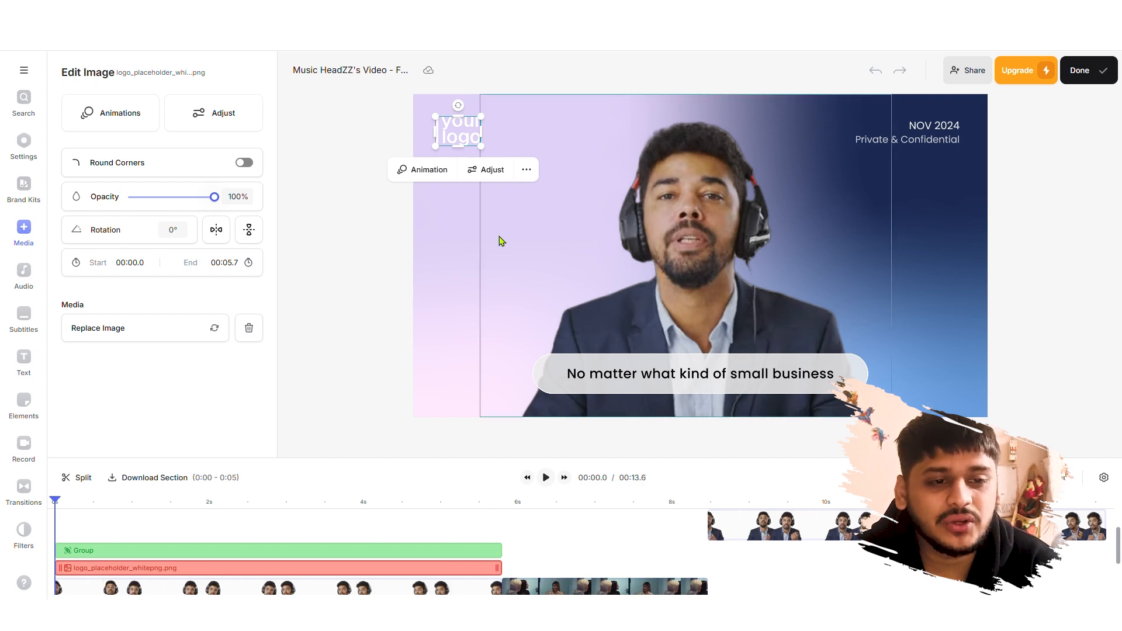
{"action": "left_click", "coordinate": [527, 169]}
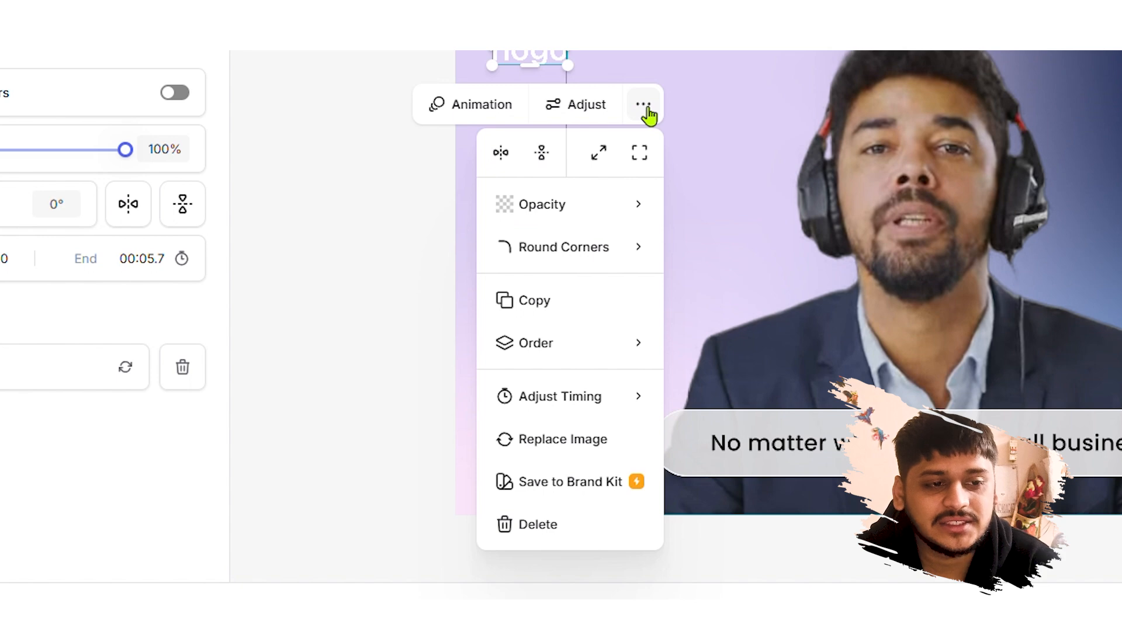
{"action": "left_click", "coordinate": [561, 441]}
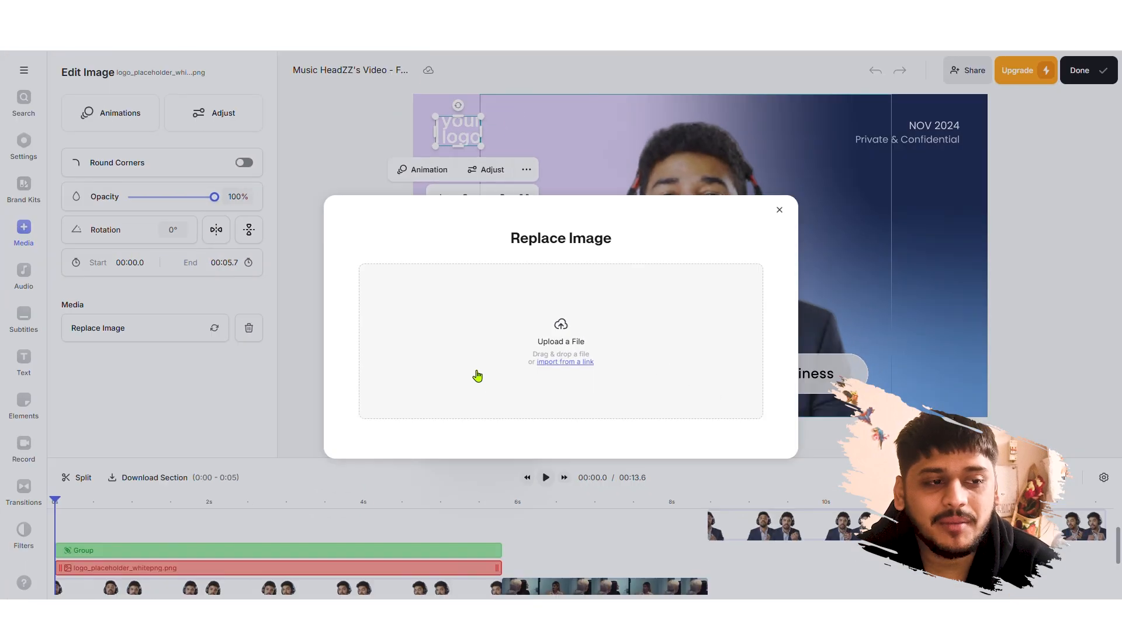
{"action": "left_click", "coordinate": [478, 376]}
{"action": "left_click", "coordinate": [464, 293]}
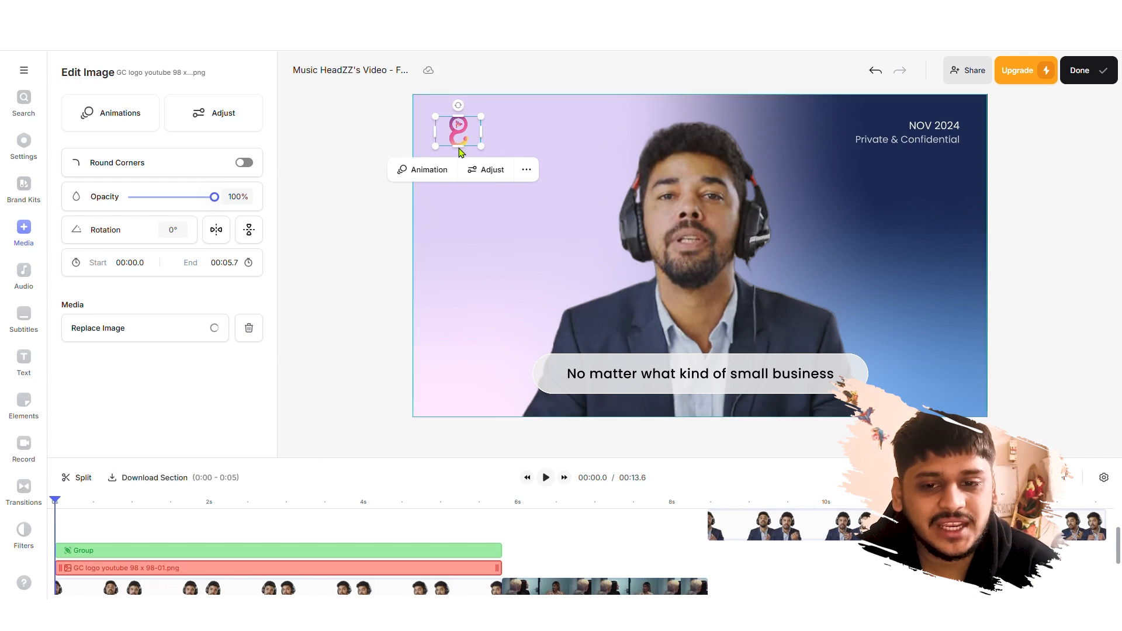
{"action": "left_click", "coordinate": [124, 113]}
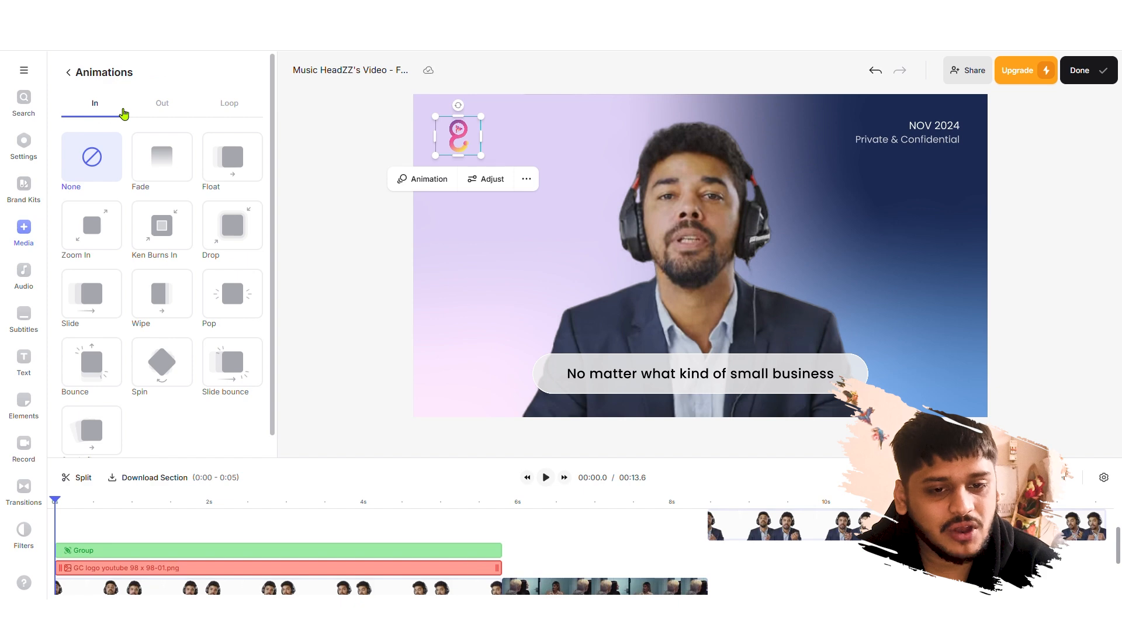
Step: Add the "Expert Insights" text preset to the video, starting at 00:00.8
{"action": "left_click", "coordinate": [122, 501]}
{"action": "left_click", "coordinate": [23, 358]}
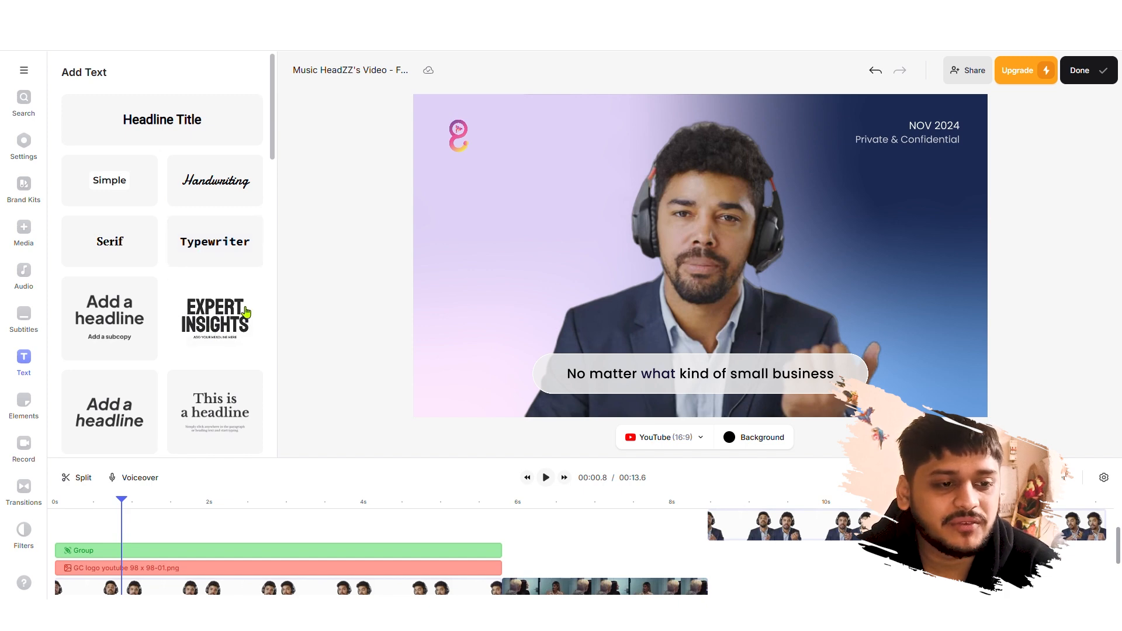
{"action": "left_click", "coordinate": [216, 326]}
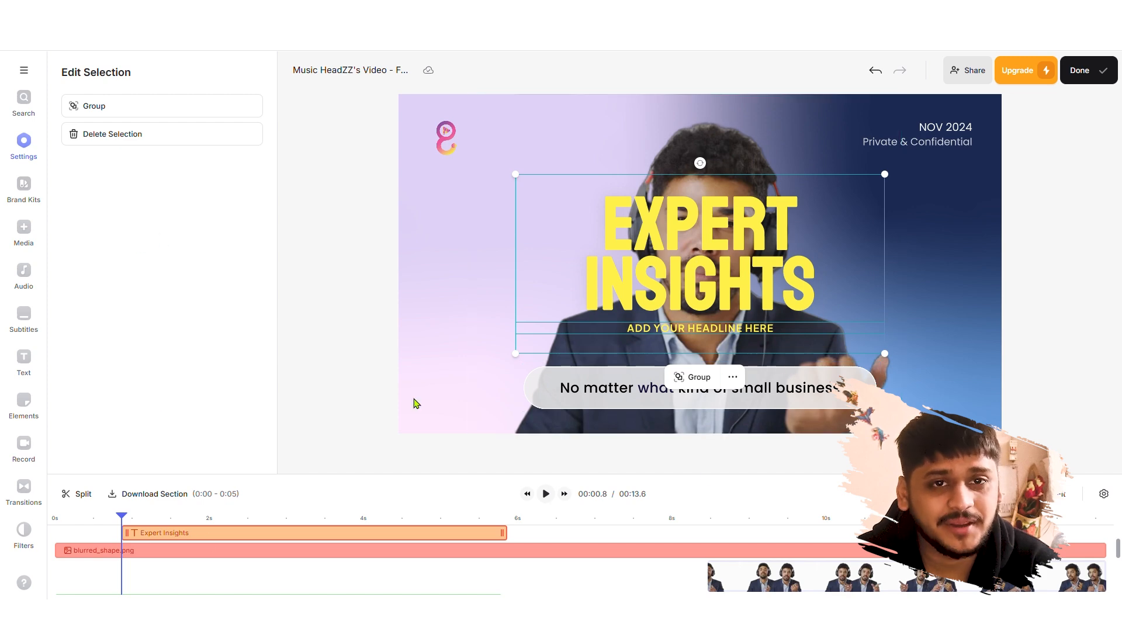
Step: Change the "Expert Insights" headline to "Generative coach" on two lines and delete the "ADD YOUR HEADLINE HERE" text
{"action": "left_click", "coordinate": [653, 244]}
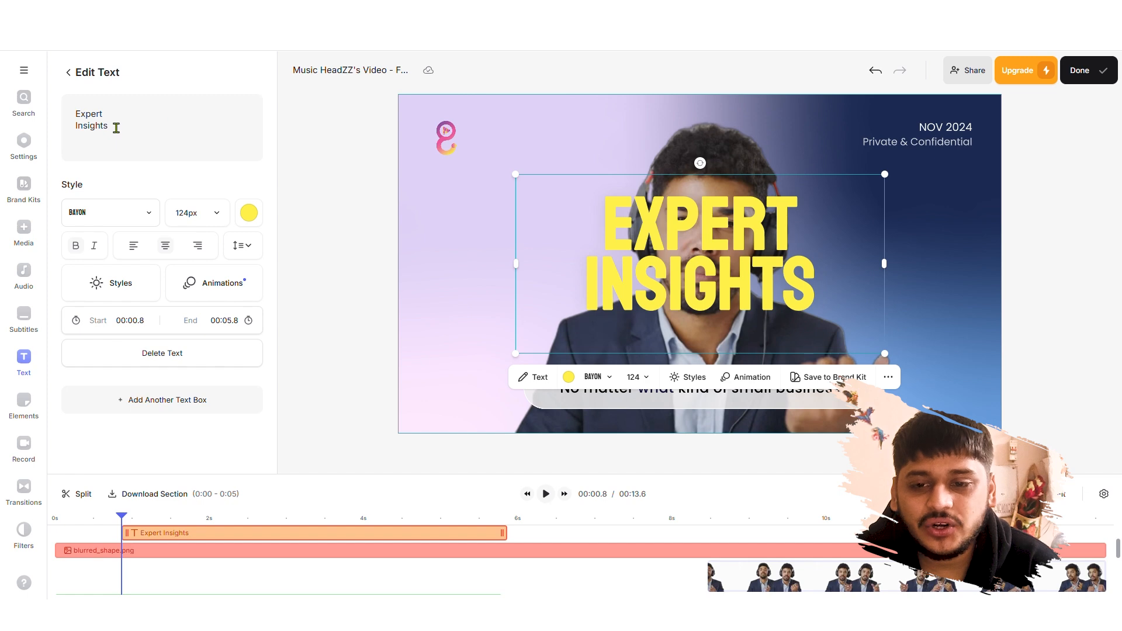
{"action": "left_click_drag", "start_coordinate": [117, 127], "coordinate": [66, 114]}
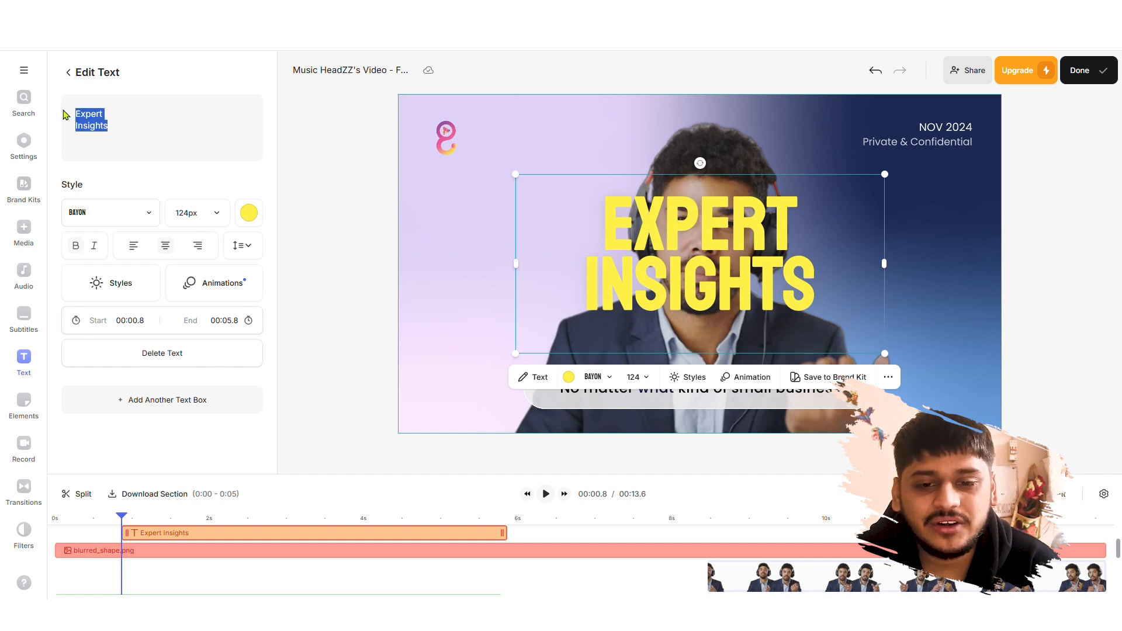
{"action": "key", "text": "BackSpace"}
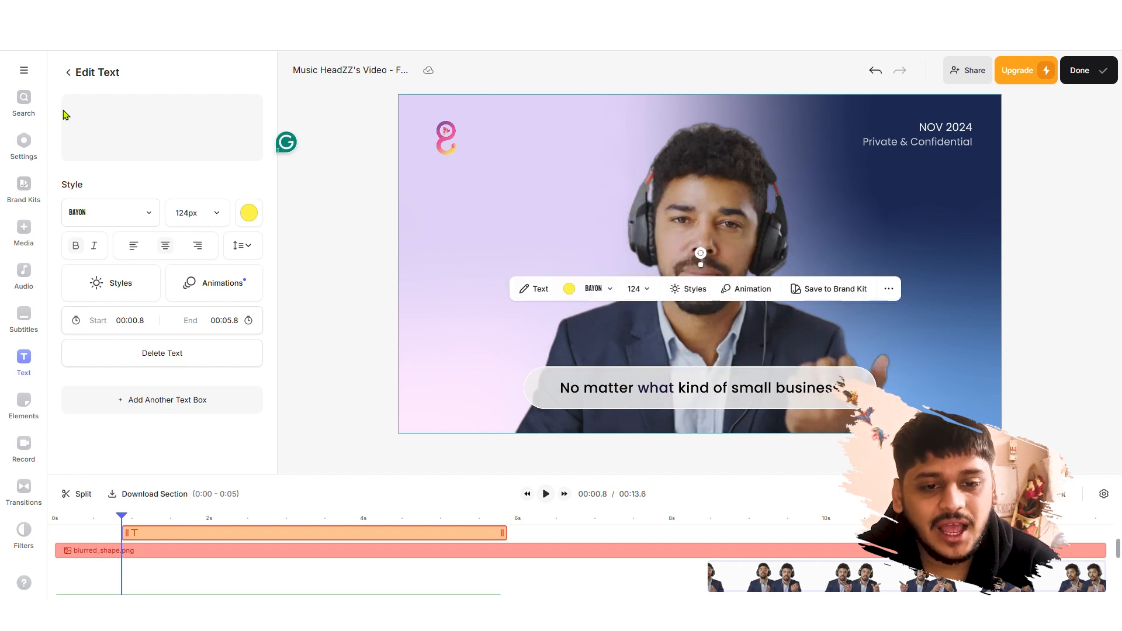
{"action": "type", "text": "Generative"}
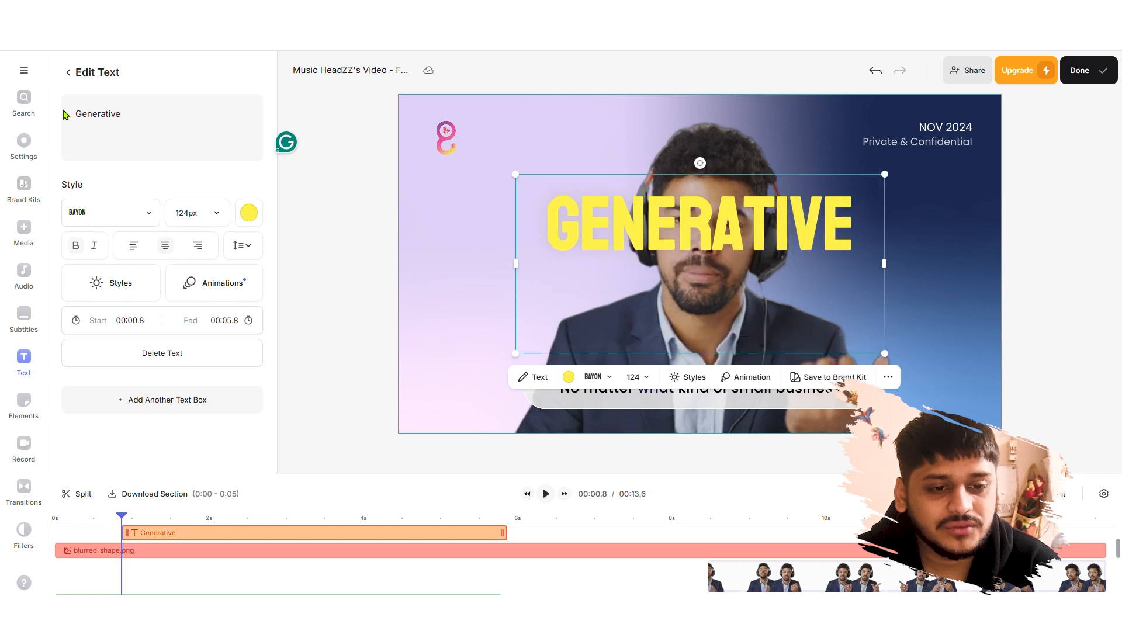
{"action": "key", "text": "Return"}
{"action": "type", "text": "coach"}
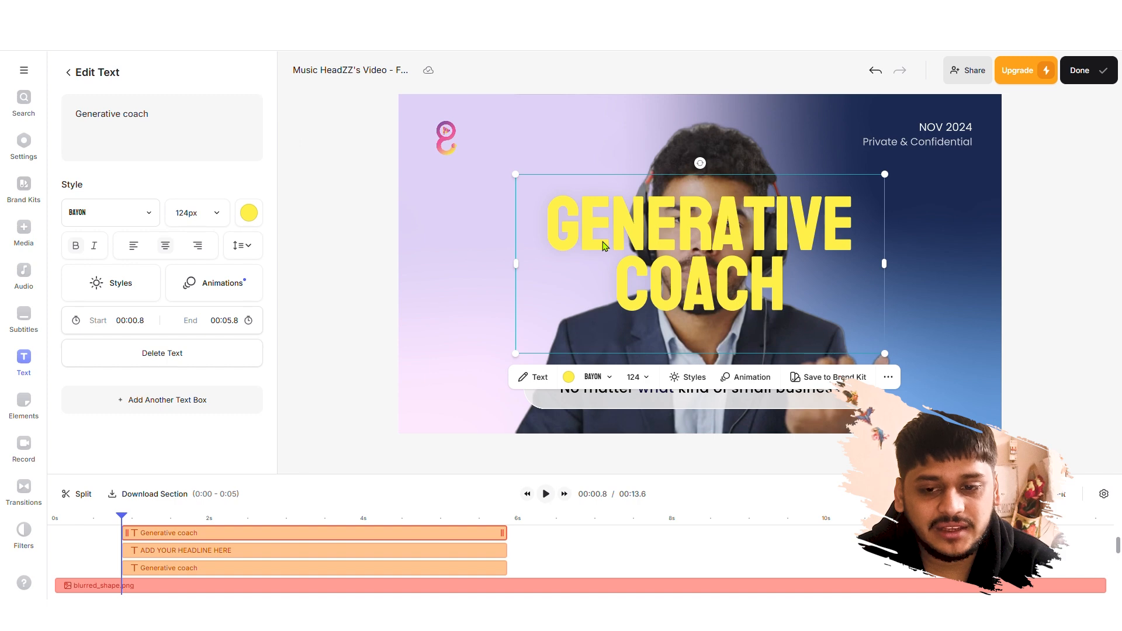
{"action": "left_click", "coordinate": [192, 550]}
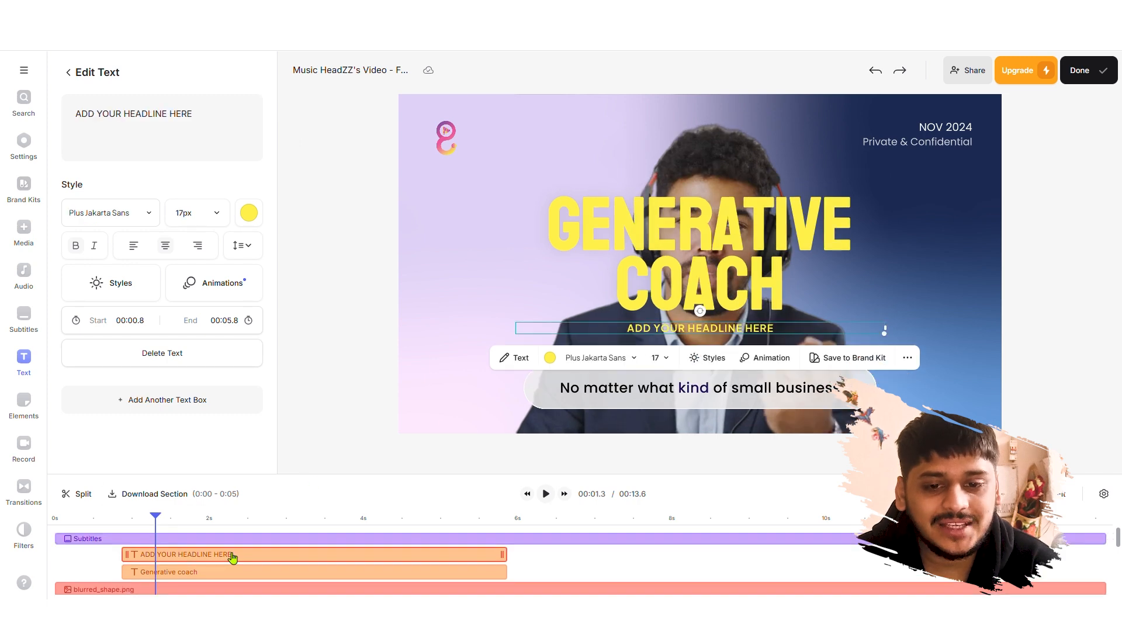
{"action": "key", "text": "Delete"}
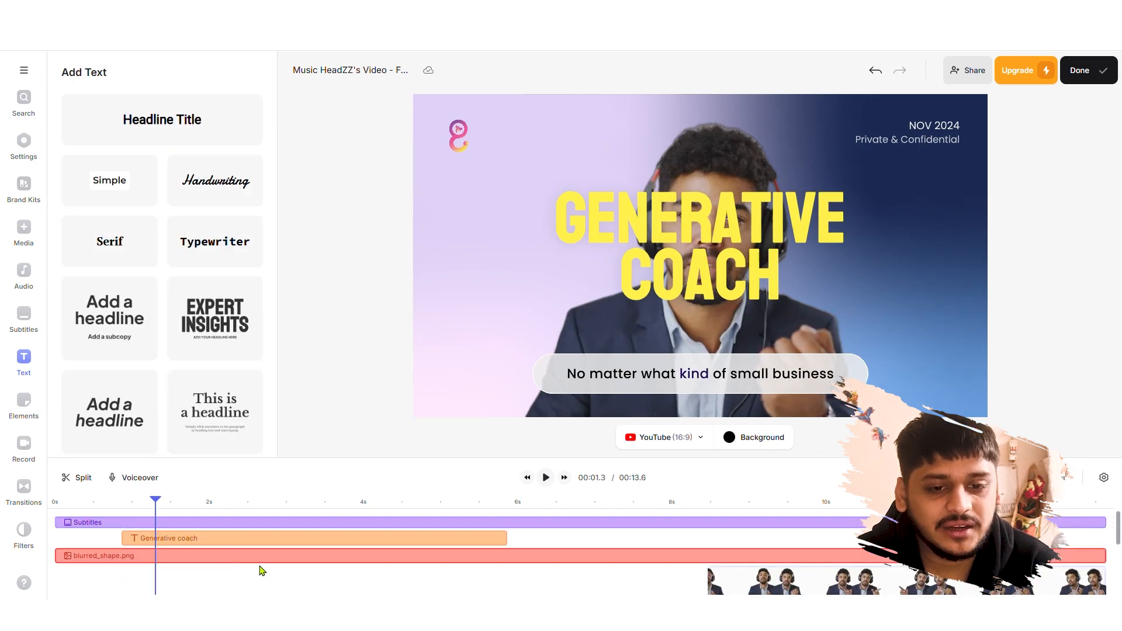
Step: Move the "Generative coach" text layer below the first presenter clip so the headline sits behind the presenter
{"action": "left_click", "coordinate": [664, 242]}
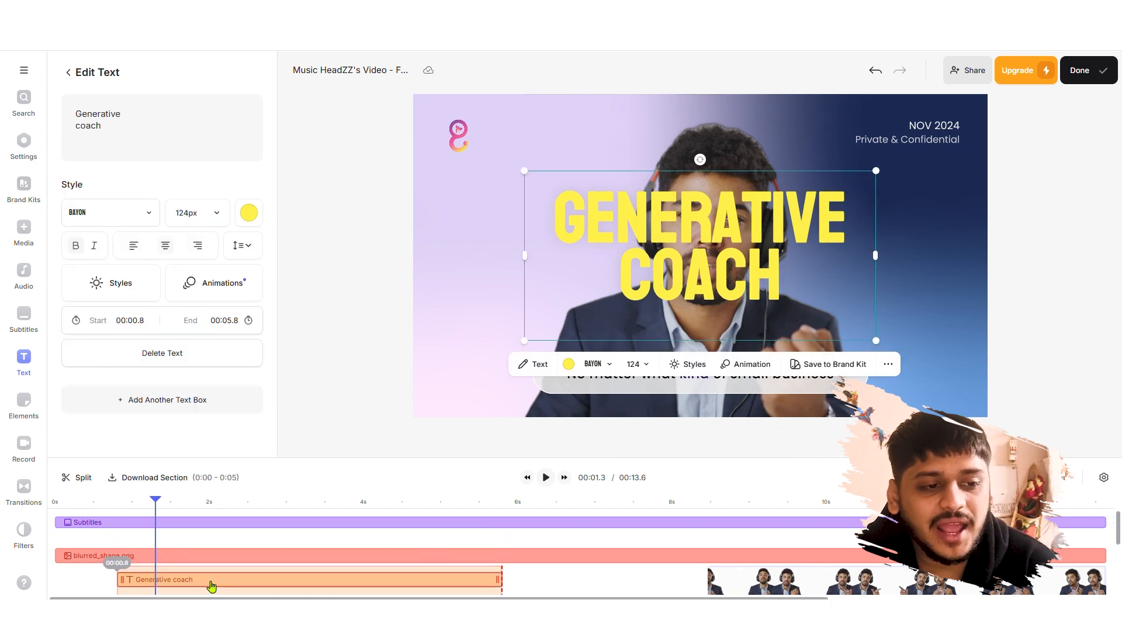
{"action": "left_click_drag", "start_coordinate": [1118, 527], "coordinate": [1119, 549]}
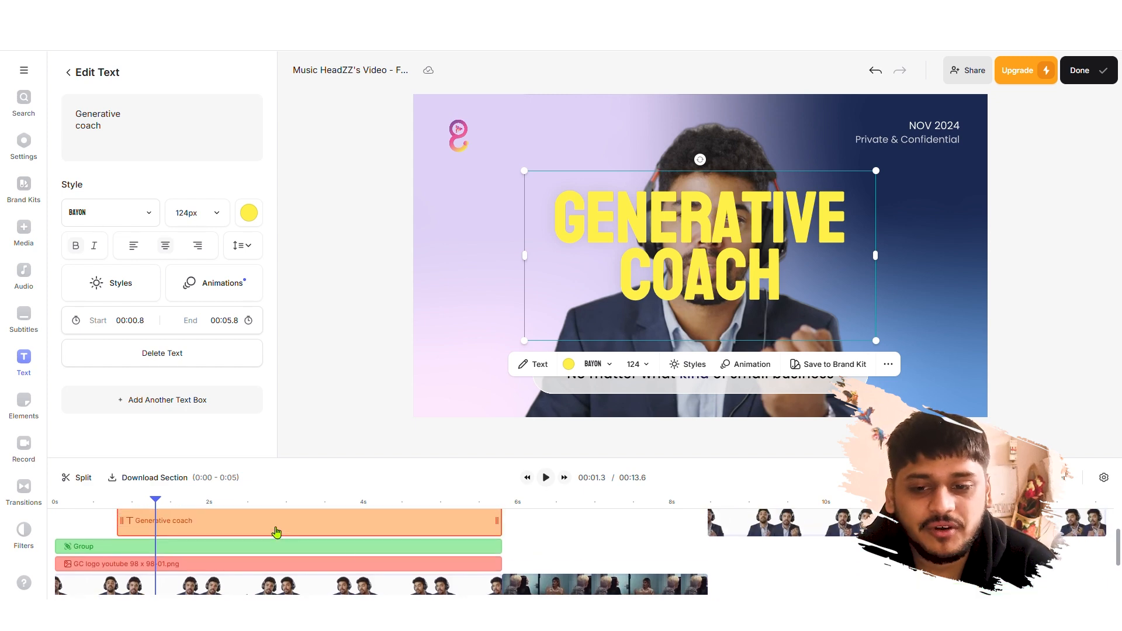
{"action": "left_click_drag", "start_coordinate": [276, 532], "coordinate": [272, 585]}
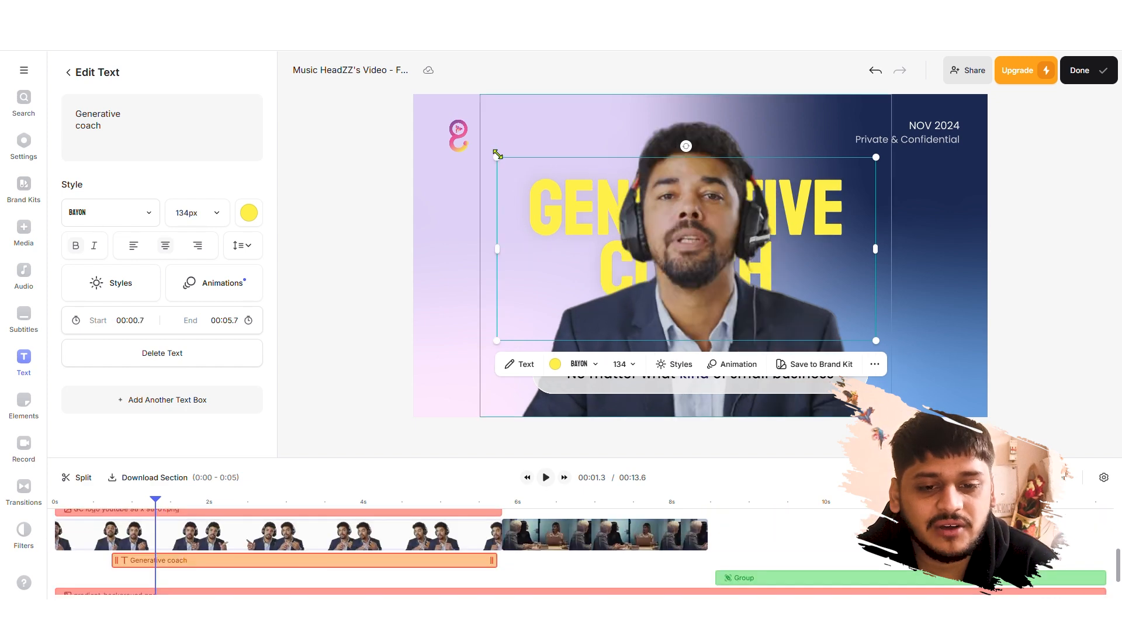
Step: Enlarge the "Generative coach" headline to 158 px and move it to the upper edge of the frame
{"action": "left_click_drag", "start_coordinate": [496, 157], "coordinate": [490, 154]}
{"action": "left_click_drag", "start_coordinate": [879, 153], "coordinate": [939, 124]}
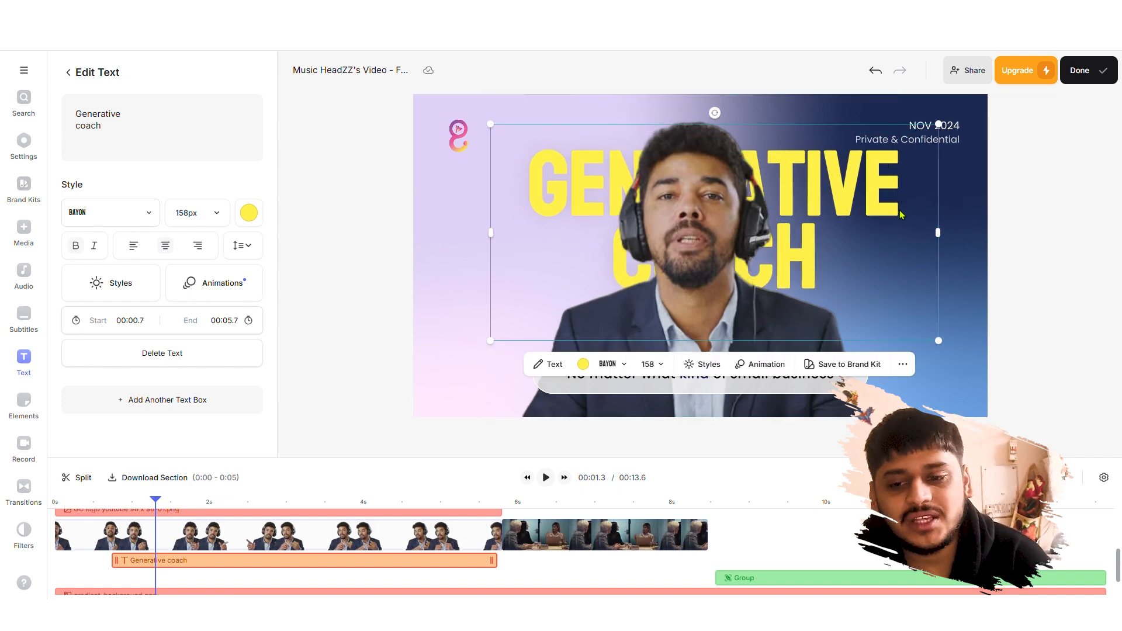
{"action": "left_click_drag", "start_coordinate": [900, 215], "coordinate": [875, 166]}
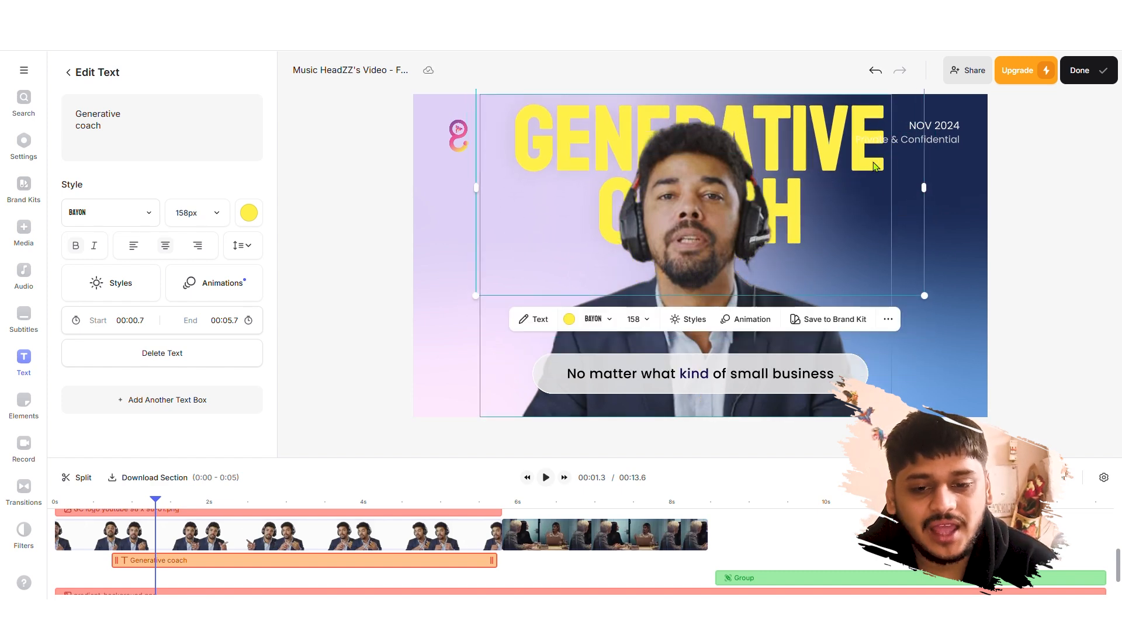
{"action": "left_click_drag", "start_coordinate": [155, 501], "coordinate": [343, 520]}
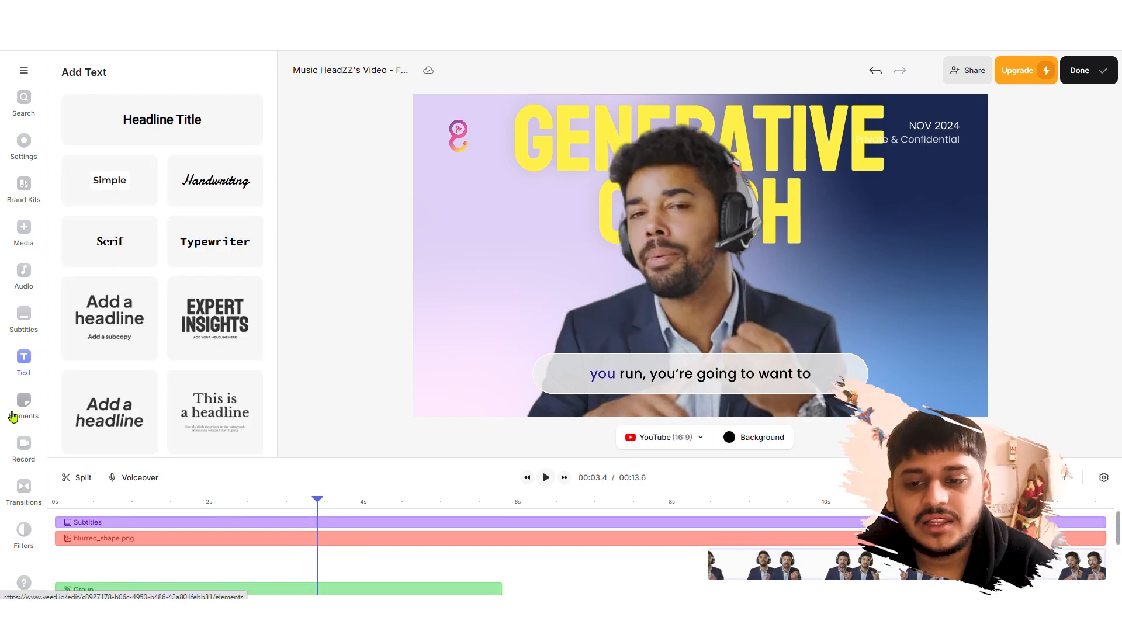
Step: Add a blue and red Frequency Lines sound wave, shrink it, place it beneath the logo and preview it
{"action": "left_click", "coordinate": [13, 416]}
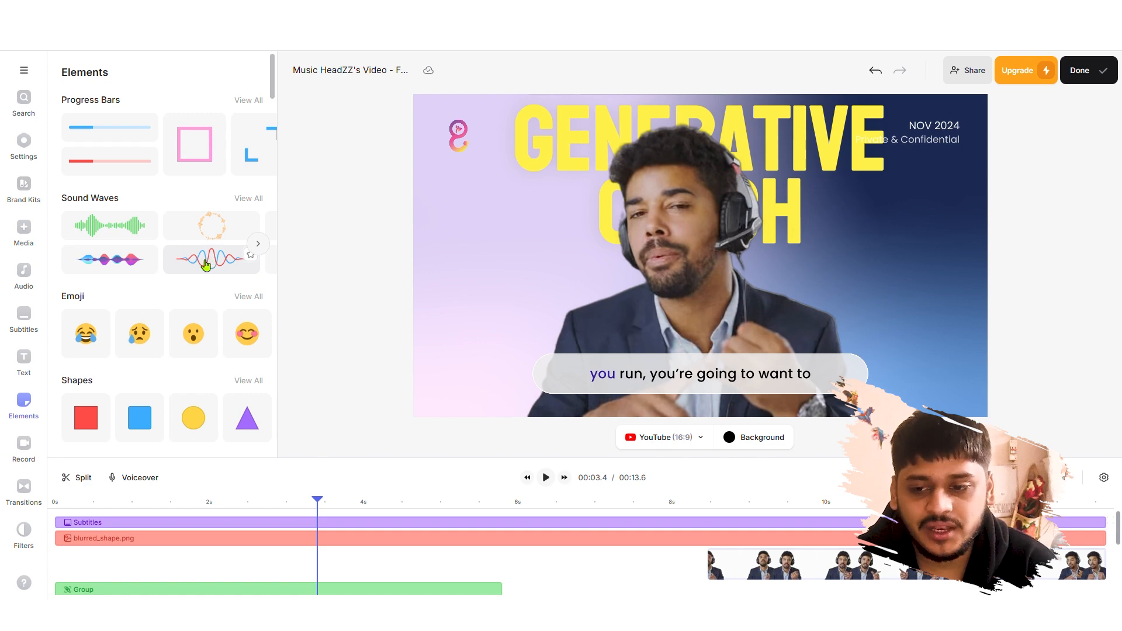
{"action": "left_click_drag", "start_coordinate": [206, 266], "coordinate": [461, 191]}
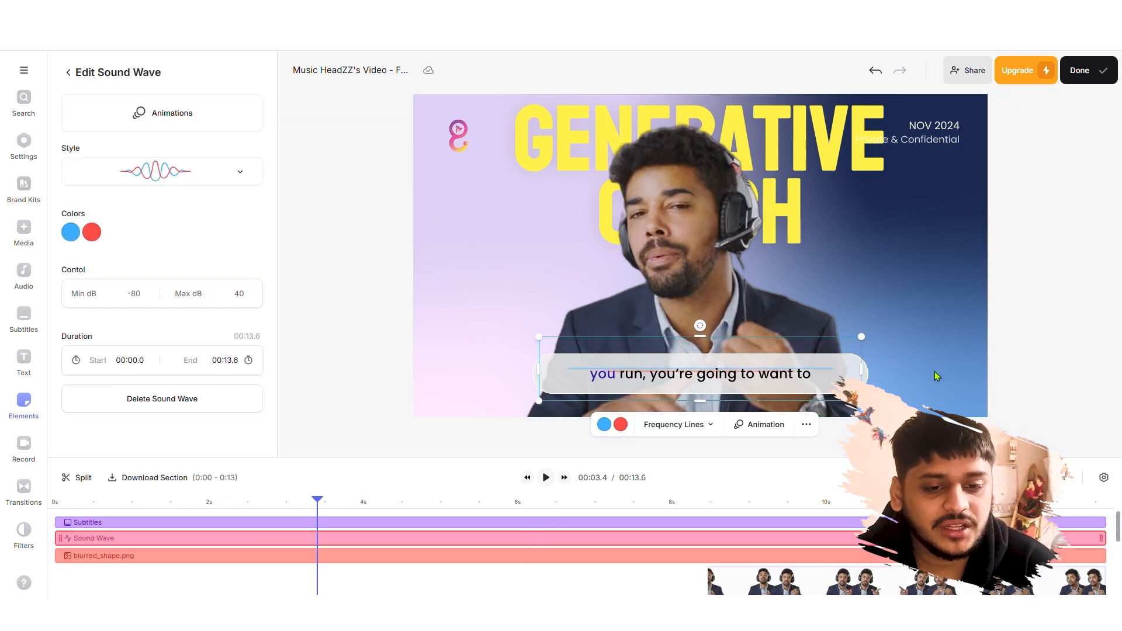
{"action": "left_click_drag", "start_coordinate": [861, 337], "coordinate": [619, 385]}
{"action": "left_click_drag", "start_coordinate": [599, 396], "coordinate": [477, 172]}
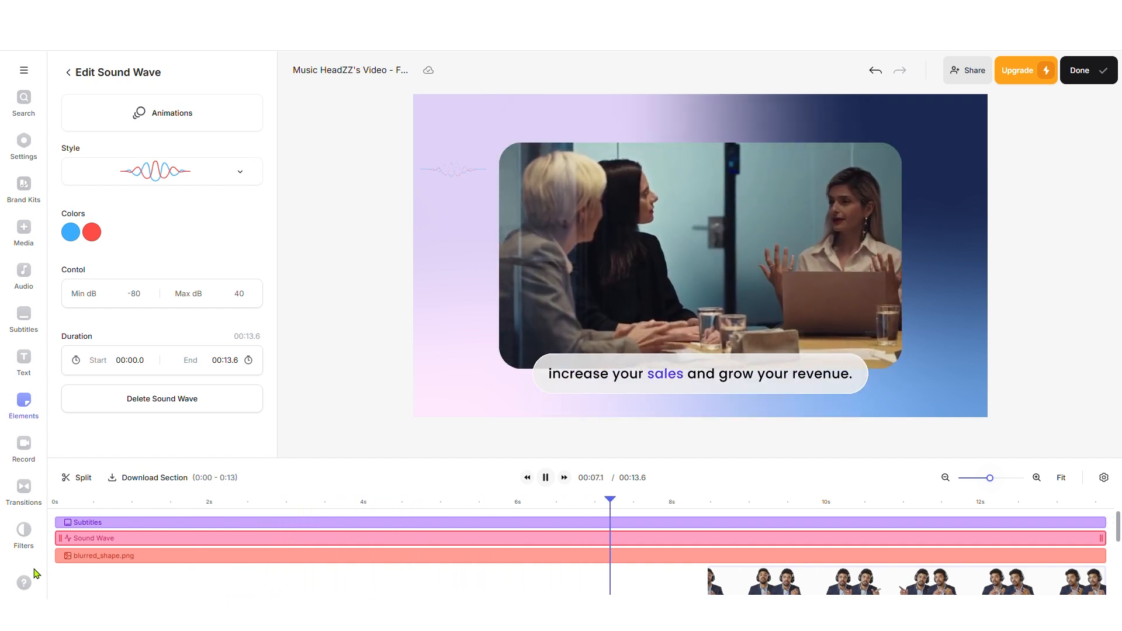
{"action": "key", "text": "space"}
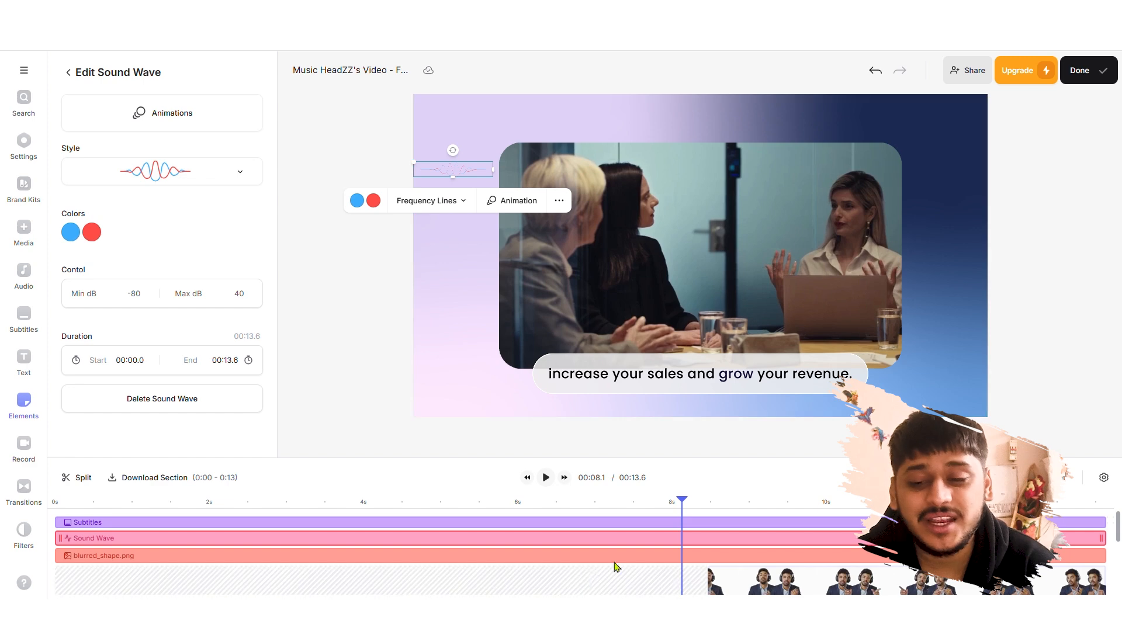
Step: Extend the GC logo image layer to the end of the video at 00:13.6 and preview the change
{"action": "left_click", "coordinate": [508, 503]}
{"action": "left_click_drag", "start_coordinate": [1118, 538], "coordinate": [1118, 567]}
{"action": "left_click", "coordinate": [500, 537]}
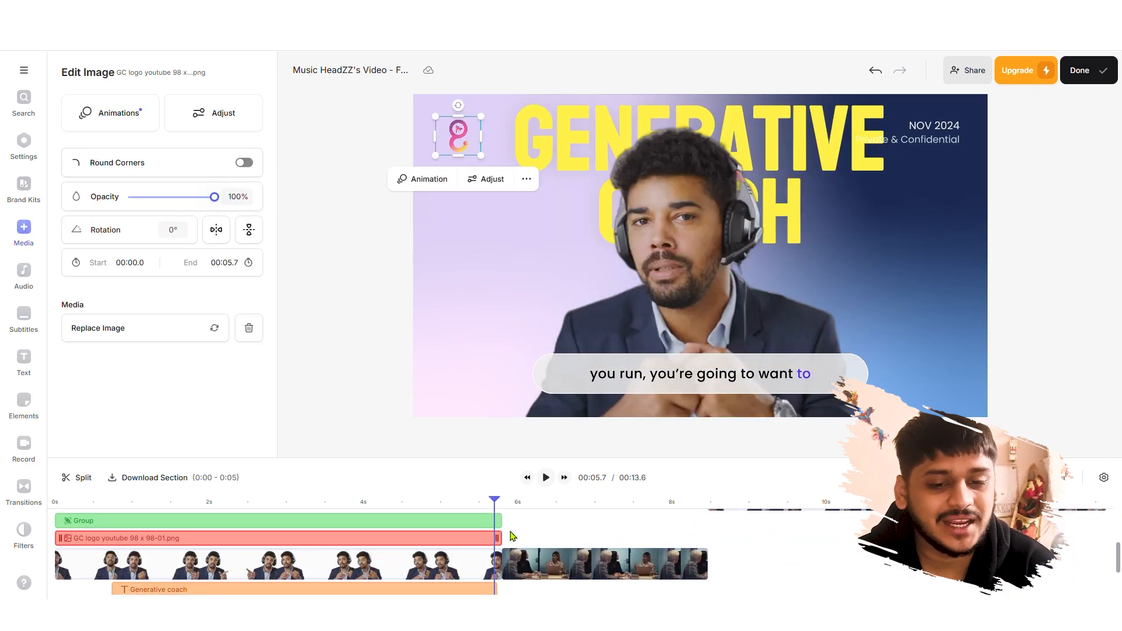
{"action": "left_click_drag", "start_coordinate": [506, 537], "coordinate": [864, 537]}
{"action": "left_click_drag", "start_coordinate": [1065, 518], "coordinate": [1108, 520]}
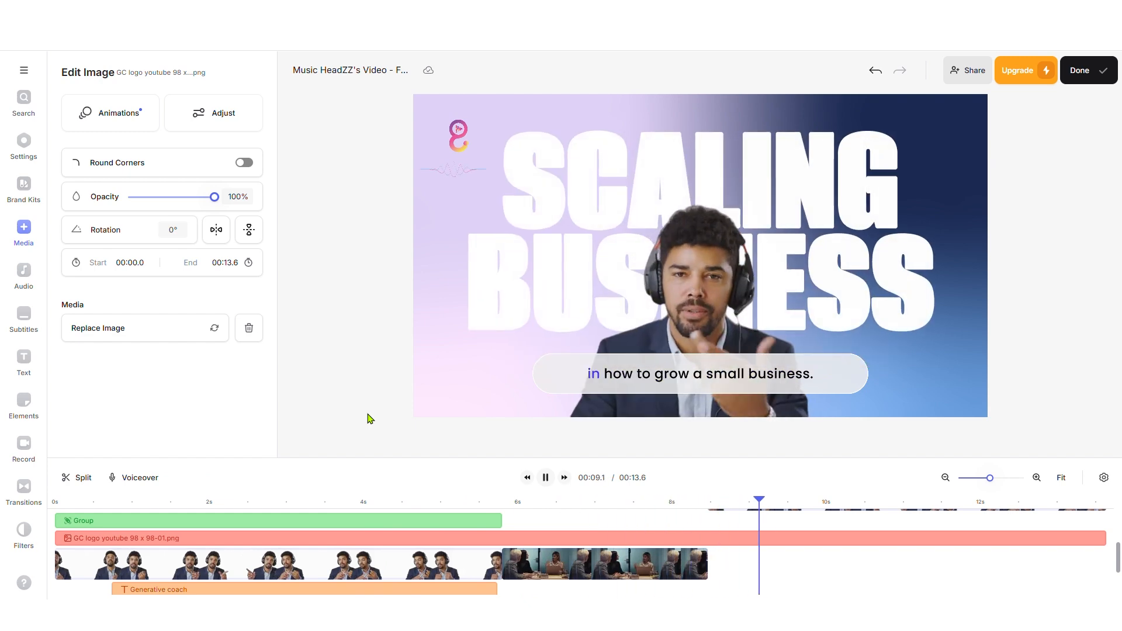
{"action": "key", "text": "space"}
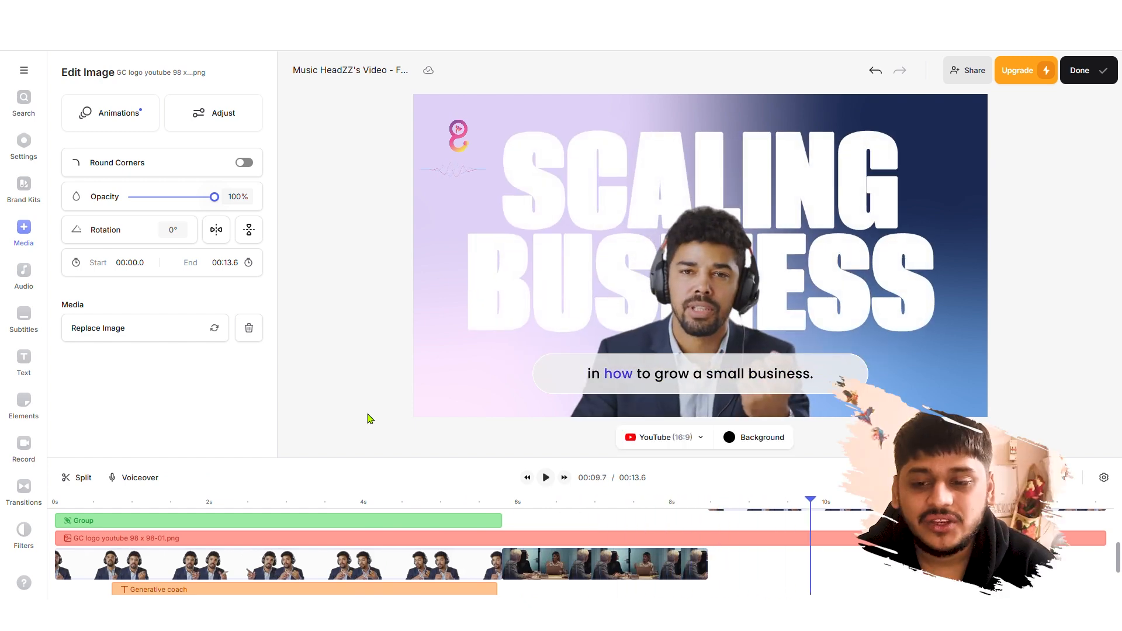
Step: Rewrite the first three subtitles as "Hii everyone", an introduction with the presenter's name, and "introducing this amazing tool for video editing"
{"action": "left_click", "coordinate": [22, 320]}
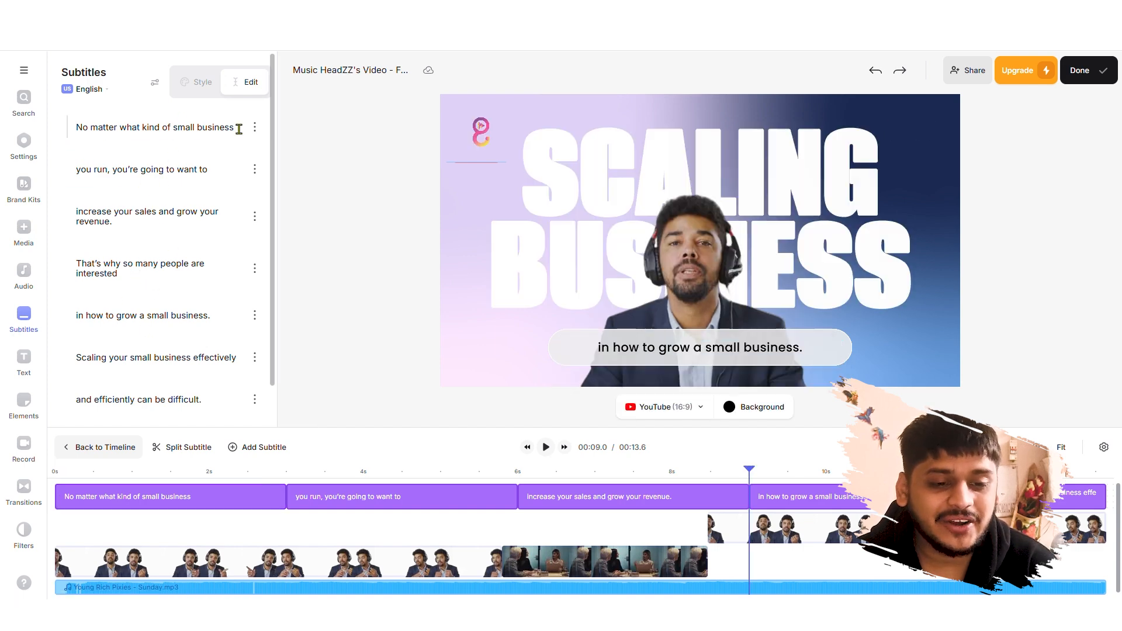
{"action": "left_click_drag", "start_coordinate": [237, 127], "coordinate": [75, 127]}
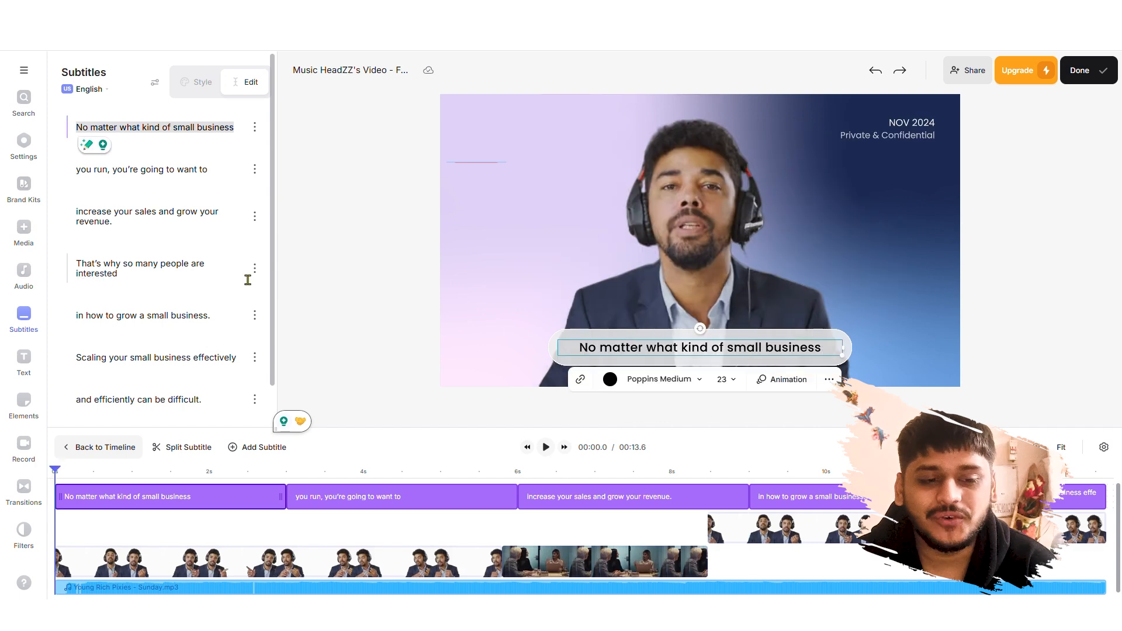
{"action": "key", "text": "BackSpace"}
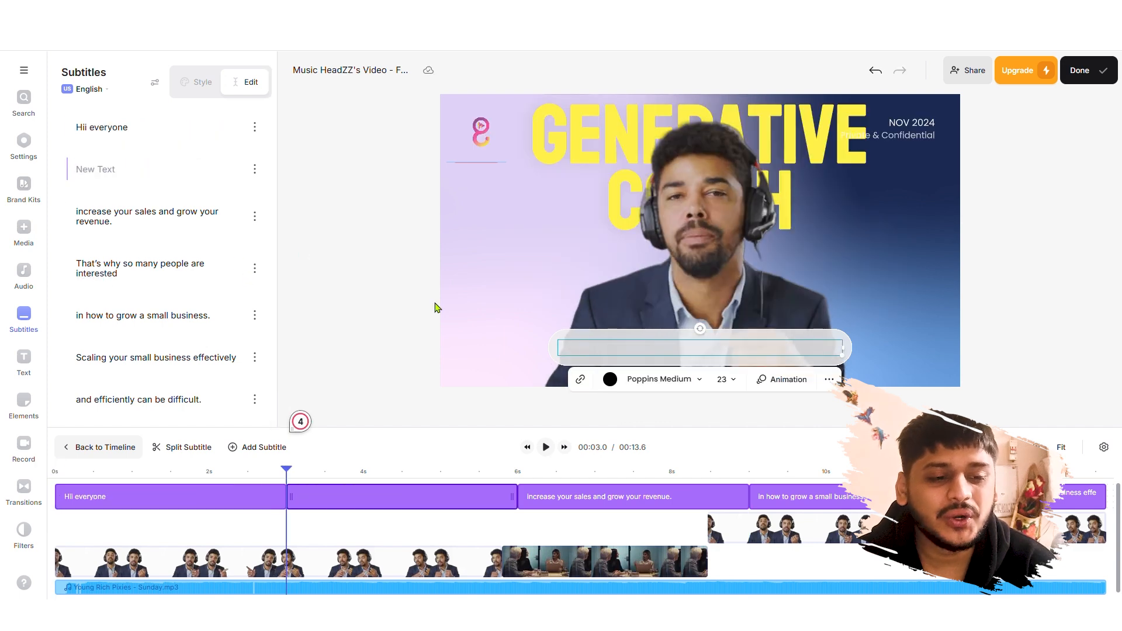
{"action": "type", "text": "i am harsh kumar"}
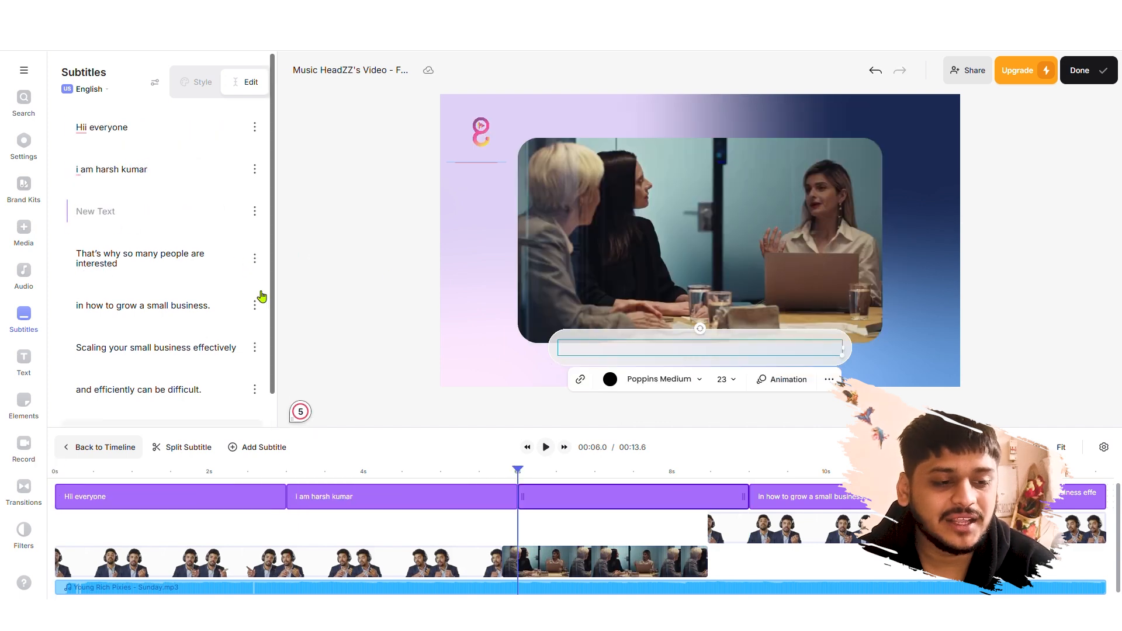
{"action": "type", "text": "introducing this "}
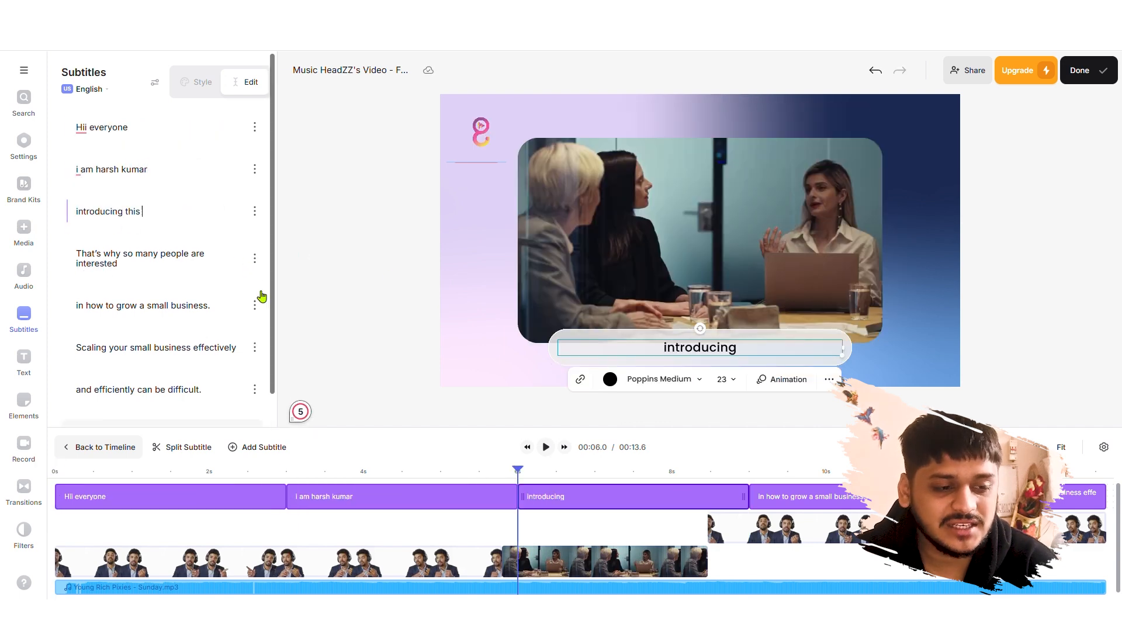
{"action": "type", "text": "amazing tool for video editing"}
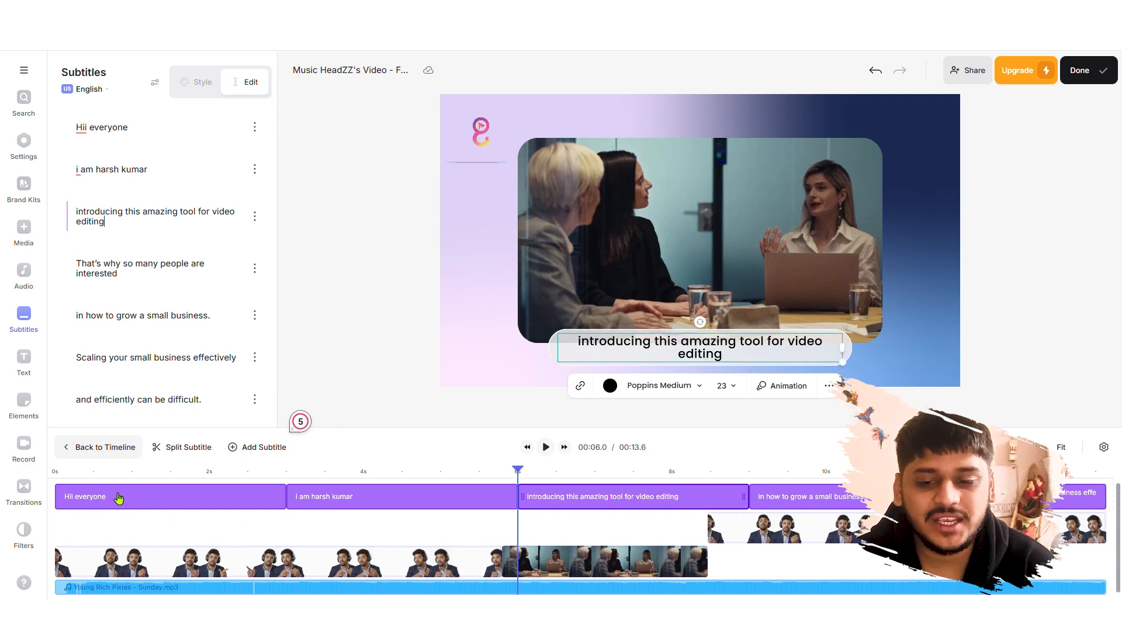
Step: Play the video from the beginning to review the rewritten subtitles, then pause playback
{"action": "left_click_drag", "start_coordinate": [141, 475], "coordinate": [49, 473]}
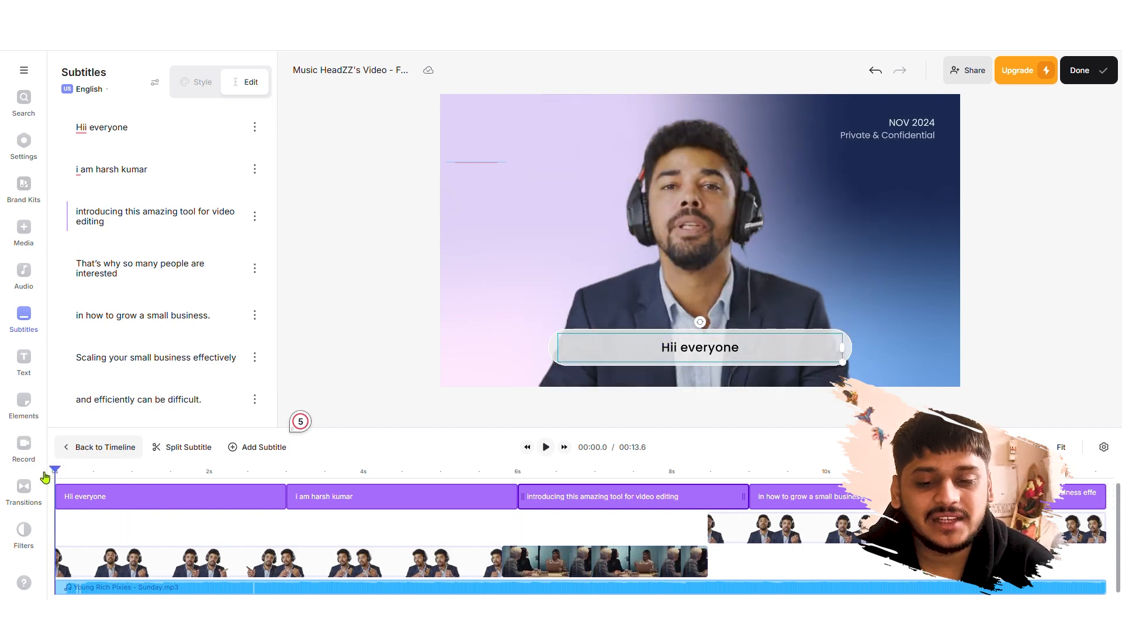
{"action": "key", "text": "space"}
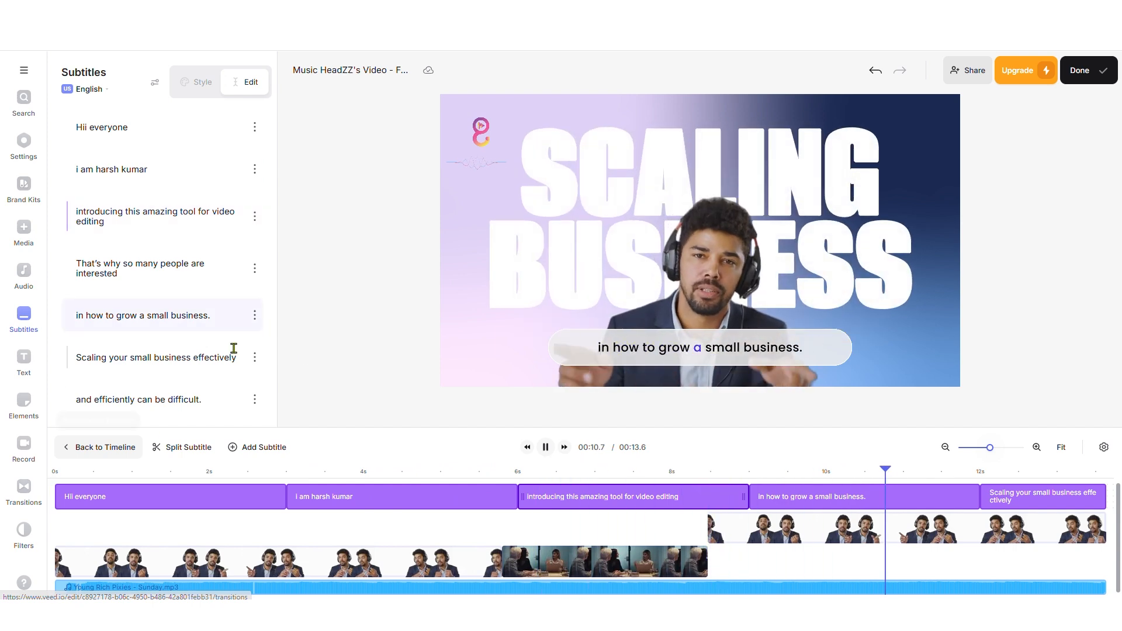
{"action": "left_click", "coordinate": [547, 447]}
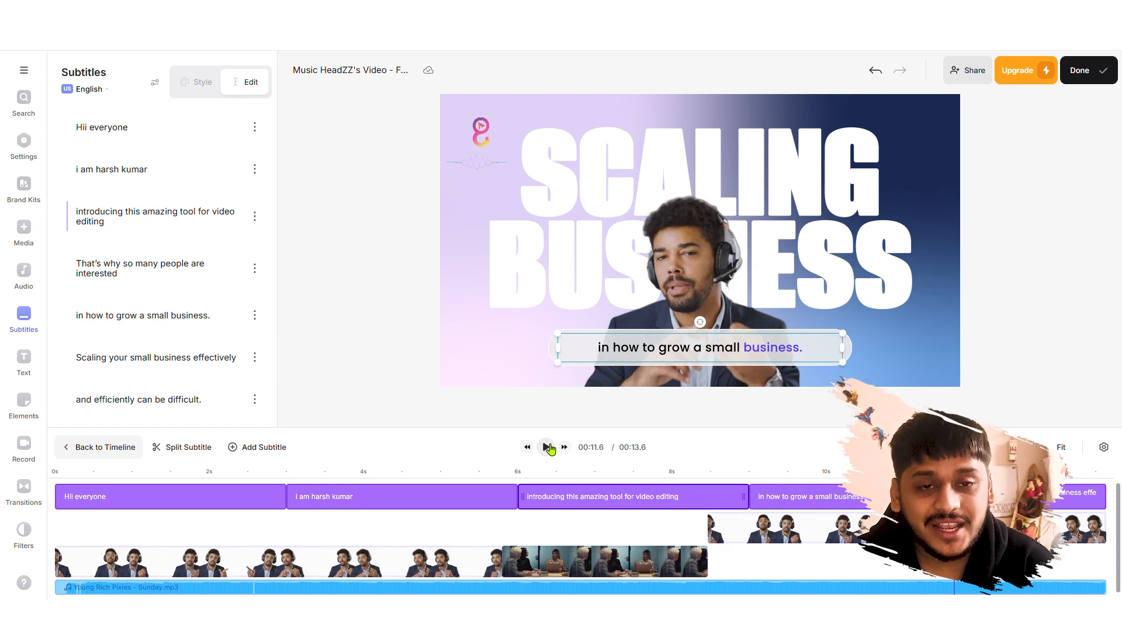